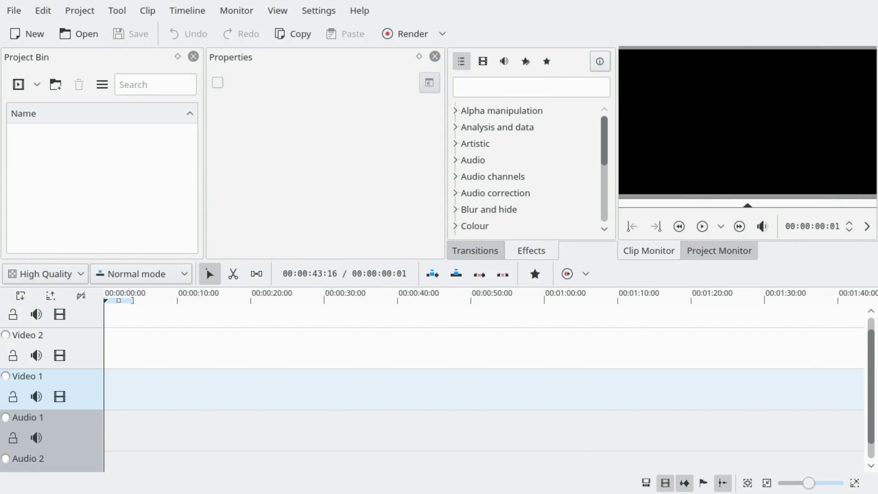
# - Set Project Settings to HD 720 resolution at 30 fps and confirm the profile change
pyautogui.click(64, 16)
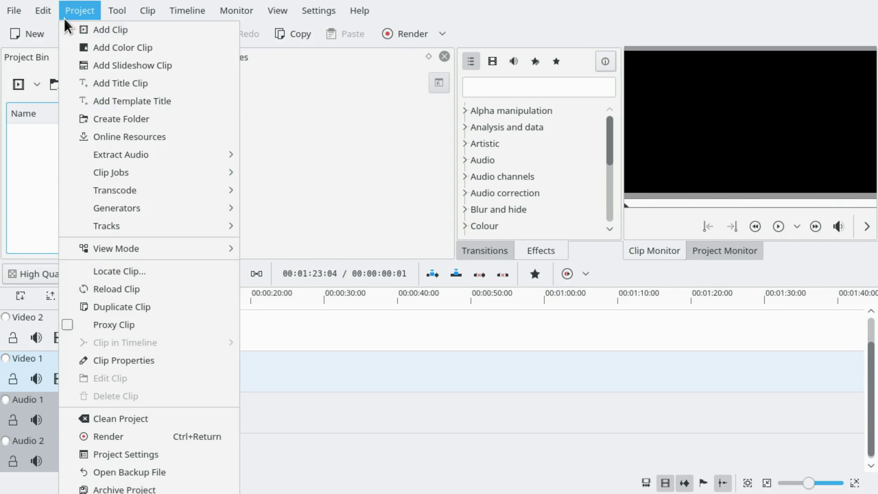
pyautogui.click(121, 456)
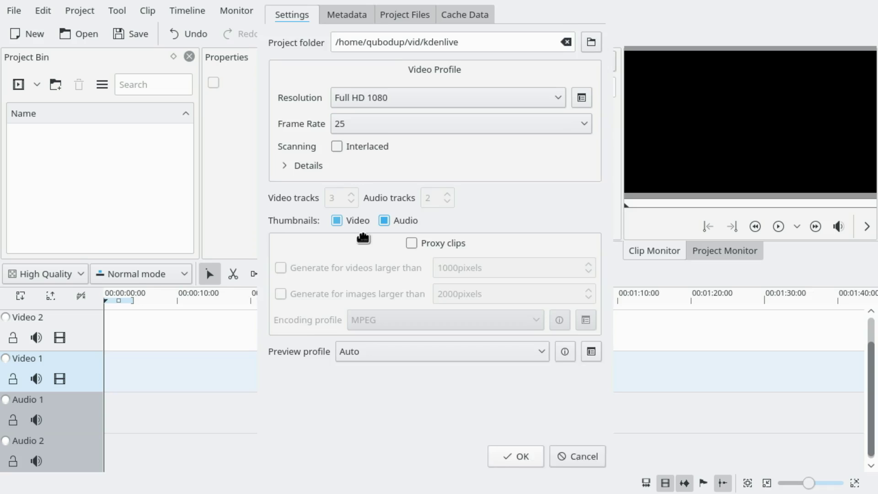
pyautogui.click(378, 140)
pyautogui.click(344, 227)
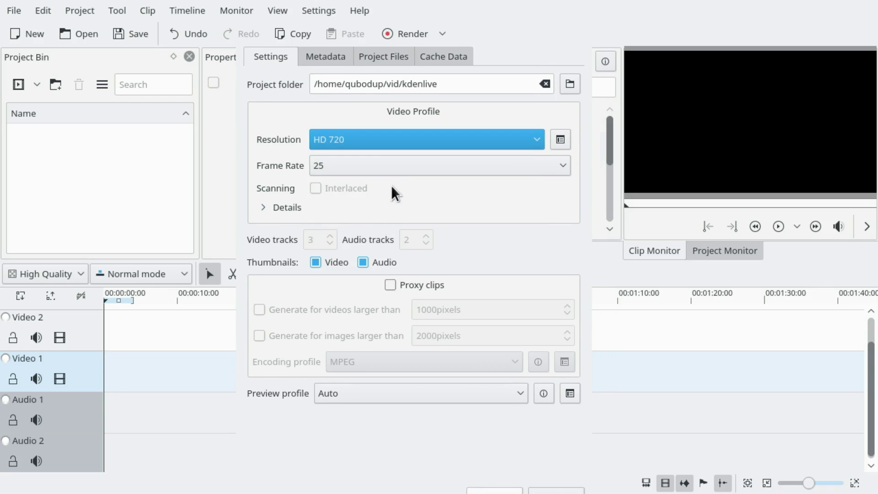
pyautogui.click(391, 165)
pyautogui.click(354, 250)
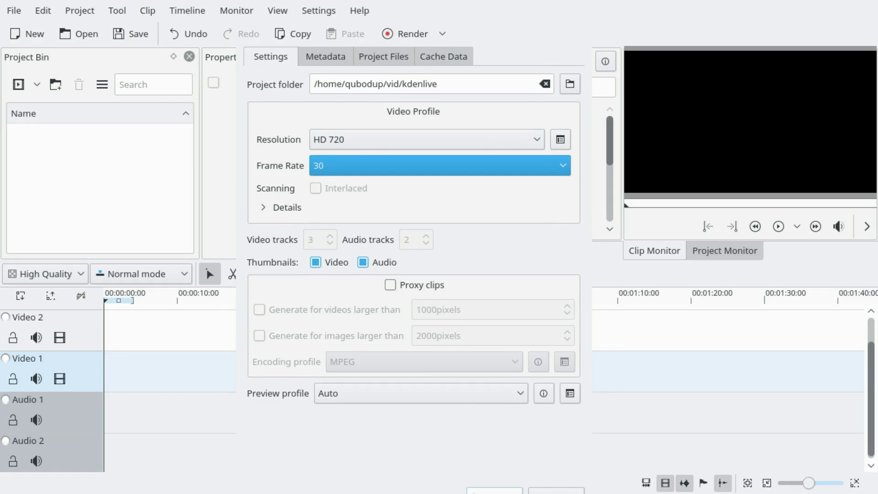
pyautogui.click(497, 475)
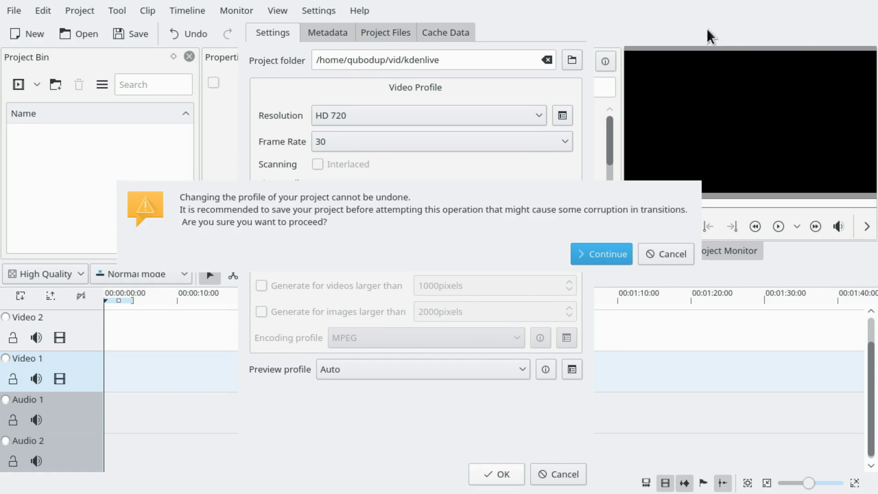
pyautogui.click(585, 252)
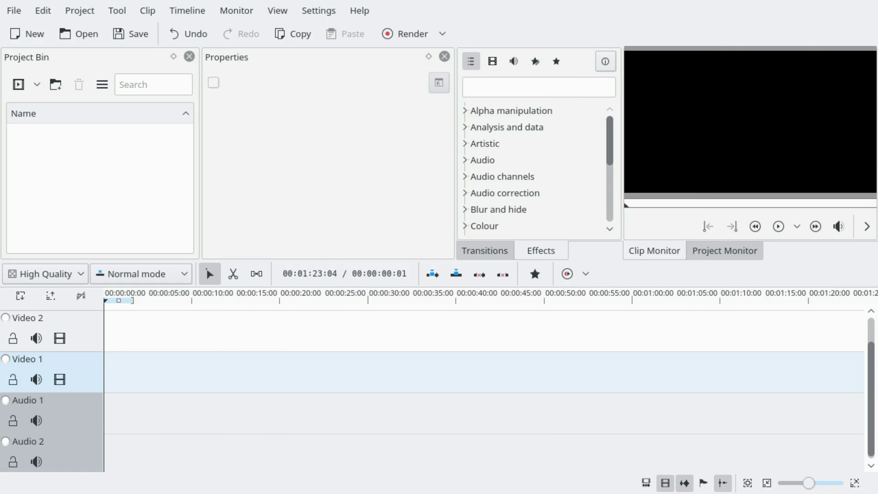
# - Import cat.jpg, space.mp4 and smoke.mp4, placing cat and space on Video 2, smoke on Video 1
pyautogui.moveTo(796, 88)
pyautogui.mouseDown()
pyautogui.moveTo(733, 175)
pyautogui.moveTo(131, 233)
pyautogui.mouseUp()
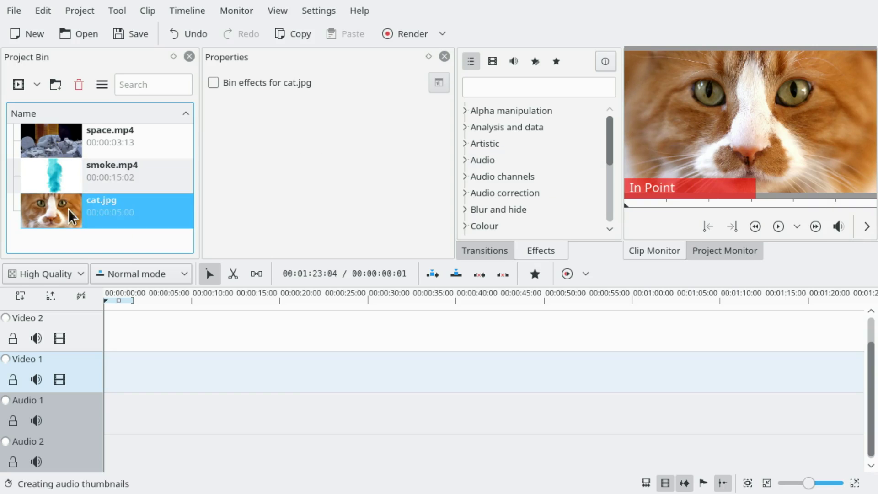
pyautogui.moveTo(68, 209); pyautogui.dragTo(67, 343)
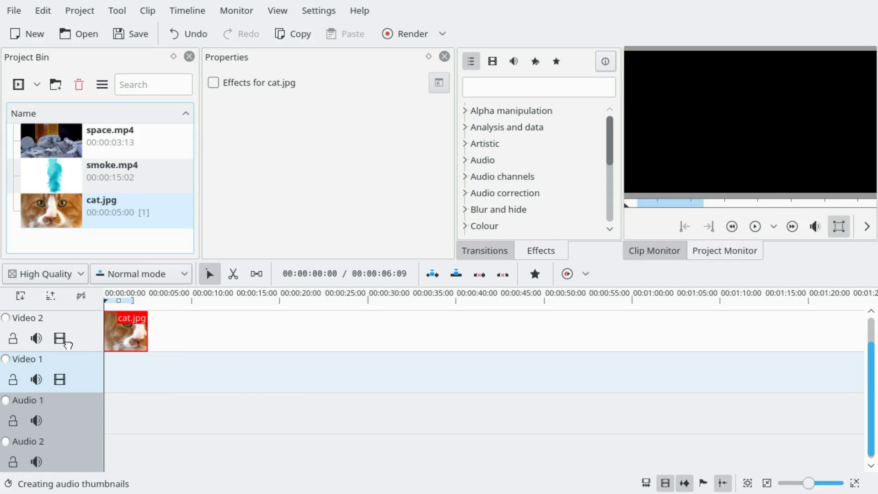
pyautogui.moveTo(90, 156); pyautogui.dragTo(180, 320)
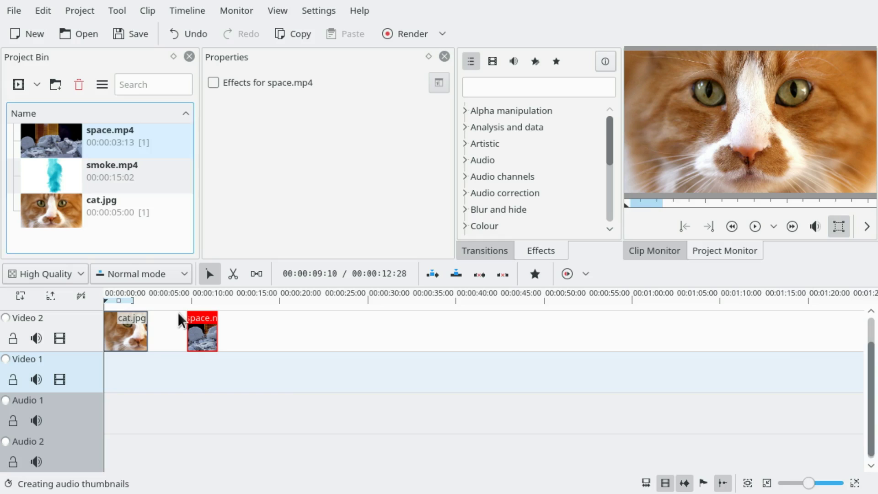
pyautogui.moveTo(38, 183); pyautogui.dragTo(165, 375)
pyautogui.scroll(1, 192, 382)
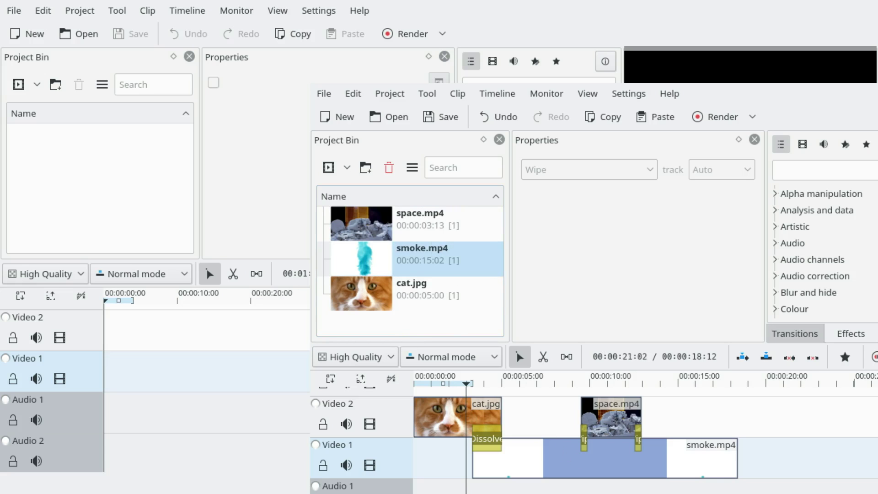
# - Copy the smoke.mp4 and space.mp4 clips from the other project's timeline
pyautogui.click(604, 453)
pyautogui.keyDown('shift'); pyautogui.click(584, 419); pyautogui.keyUp('shift')
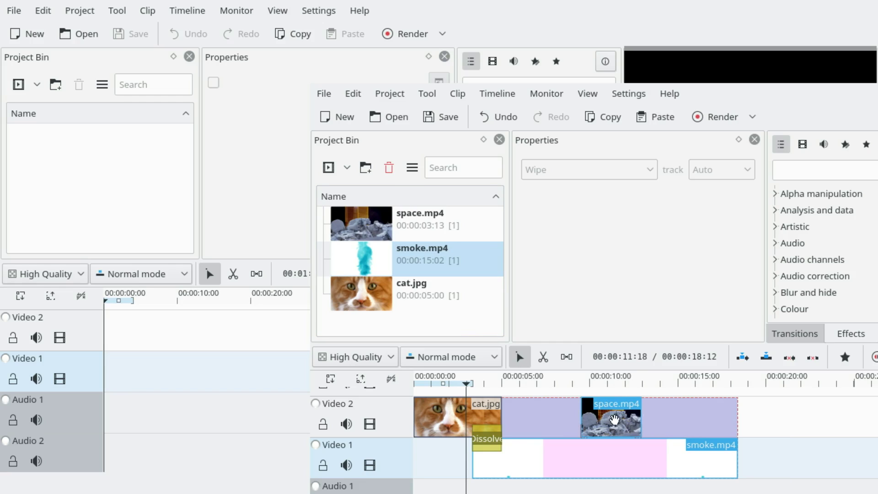
pyautogui.rightClick(614, 419)
pyautogui.click(676, 320)
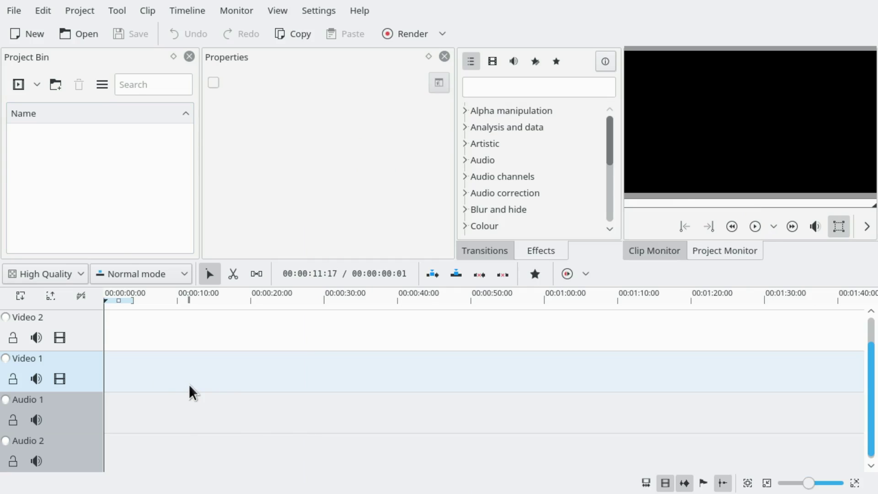
# - Dismiss the Video 1 track menu without pasting, and drag cat.jpg into the new project's bin
pyautogui.rightClick(190, 384)
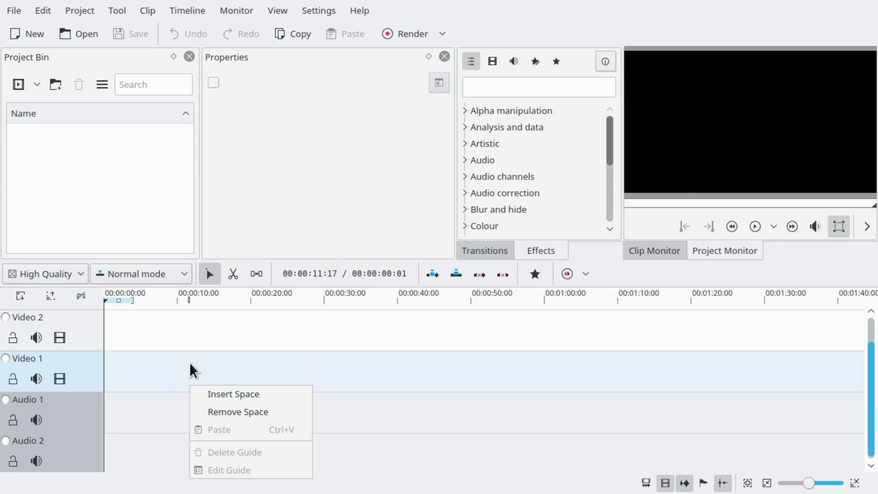
pyautogui.click(180, 376)
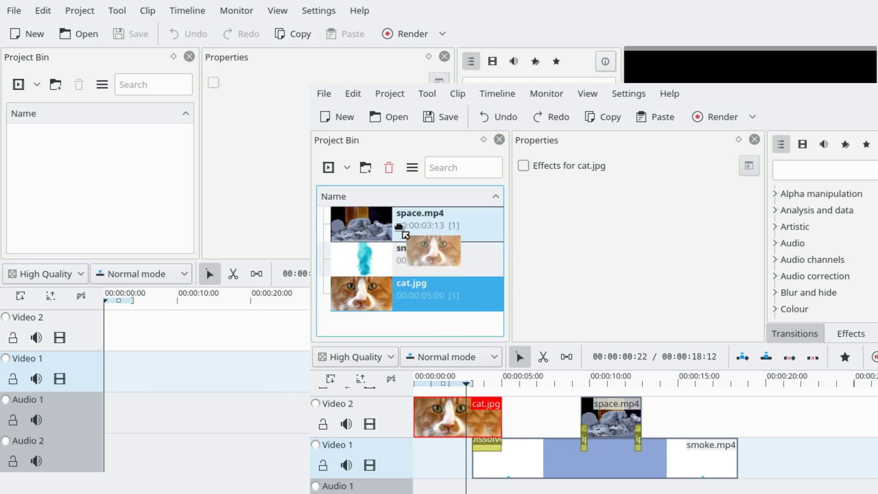
pyautogui.moveTo(403, 234); pyautogui.dragTo(86, 210)
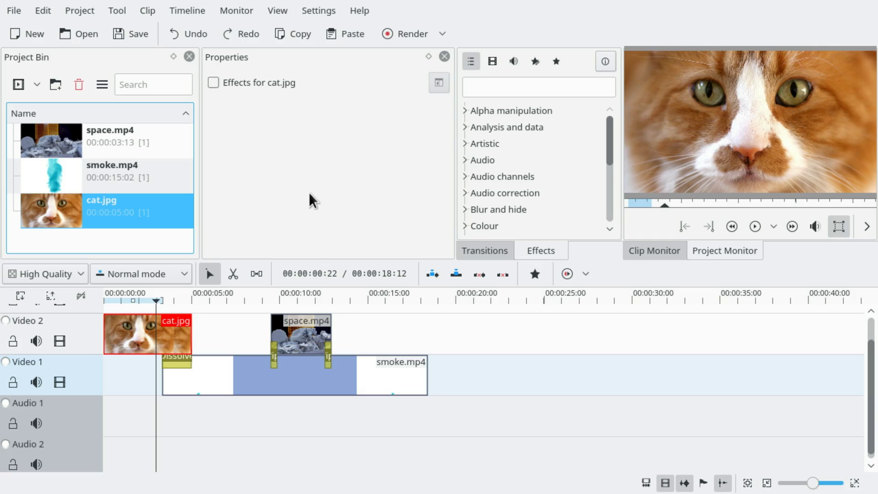
# - Save the project as kdenlive-copythis in the project folder
pyautogui.click(132, 34)
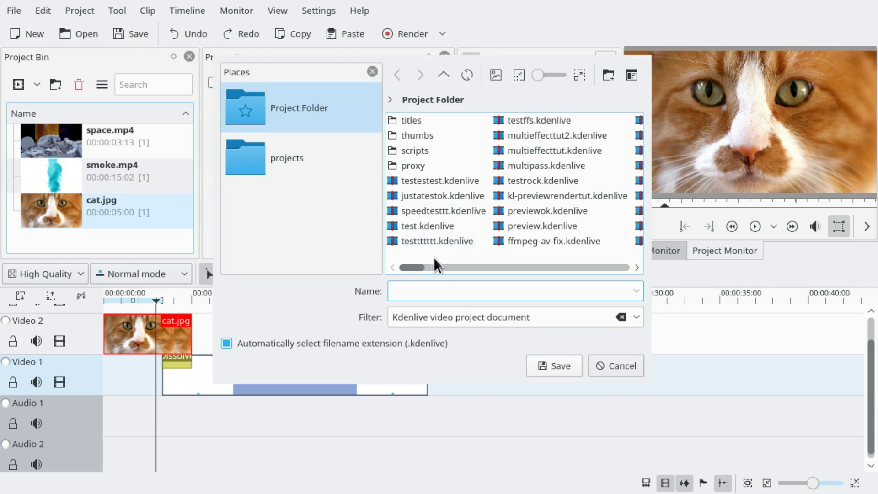
pyautogui.write('kdenlive-copythis')
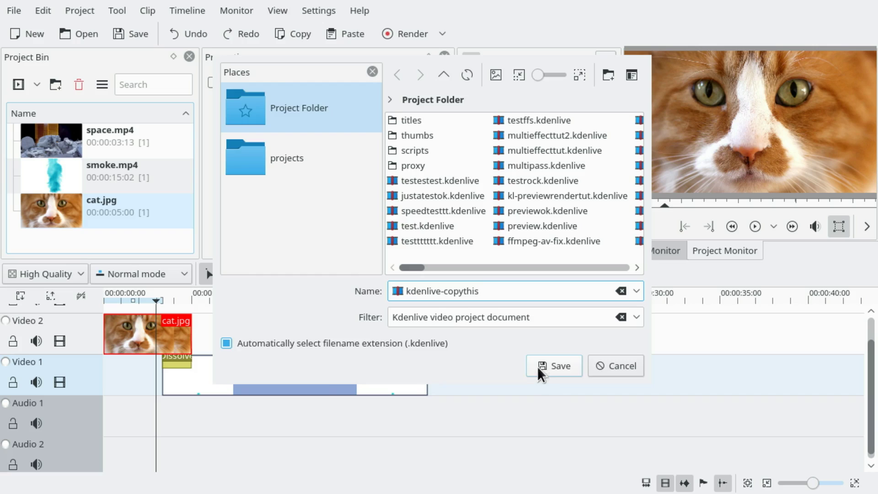
pyautogui.click(538, 367)
pyautogui.click(270, 8)
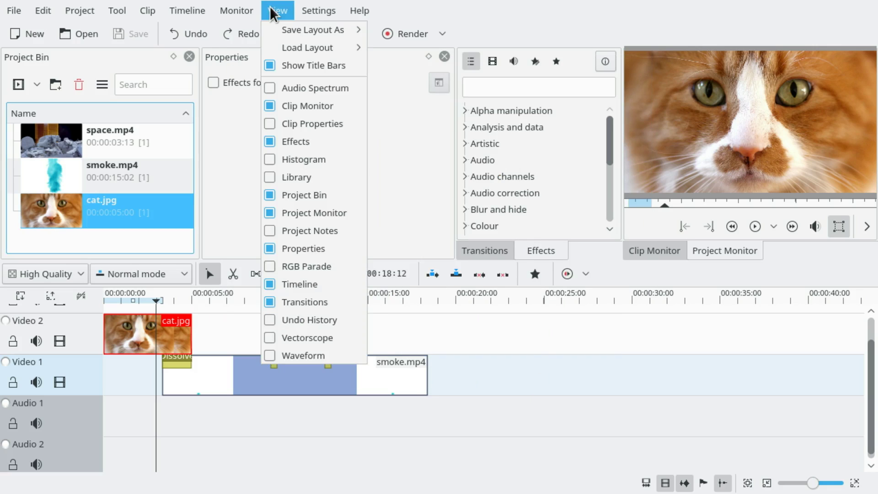
# - Show the Library panel and select smoke.mp4 with its transitions on the timeline
pyautogui.click(343, 175)
pyautogui.click(218, 250)
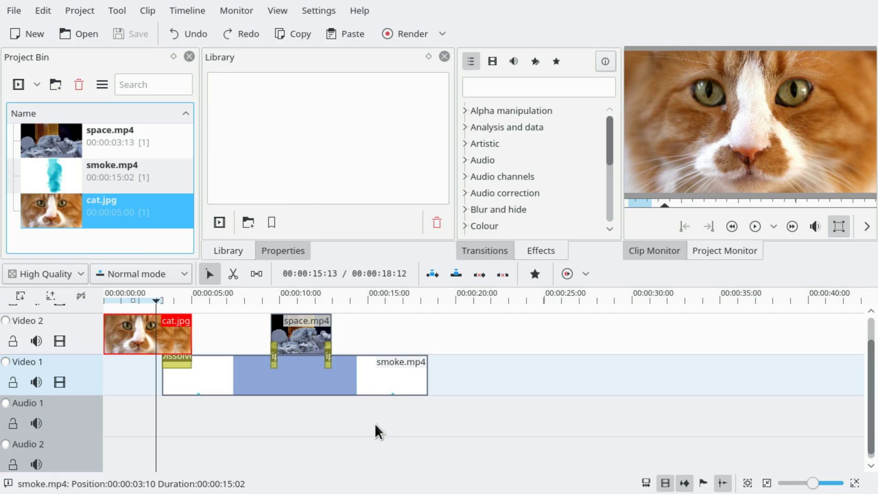
pyautogui.click(345, 379)
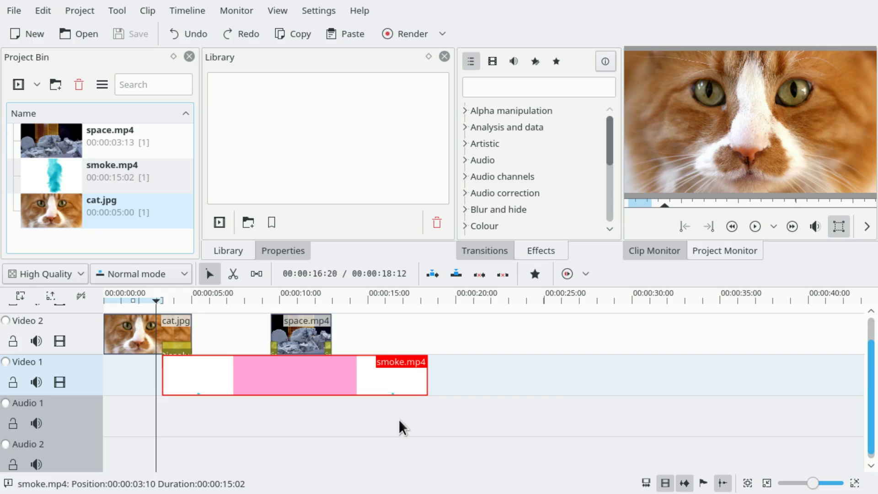
pyautogui.moveTo(440, 420); pyautogui.dragTo(267, 330)
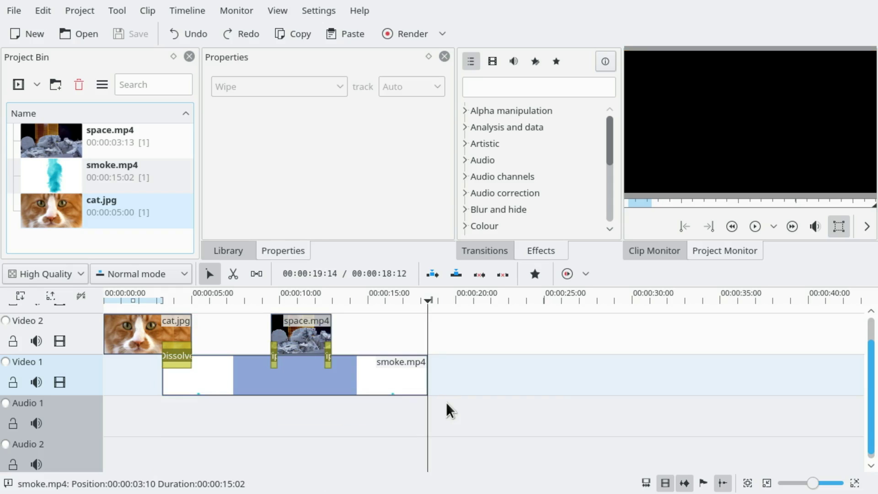
pyautogui.click(347, 377)
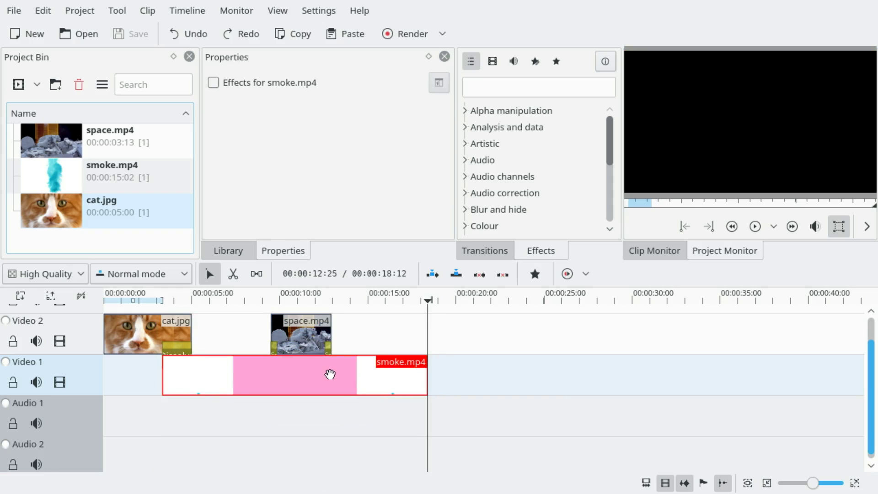
# - Try selecting space.mp4, the Dissolve transition and cat.jpg, then clear the selection
pyautogui.click(332, 350)
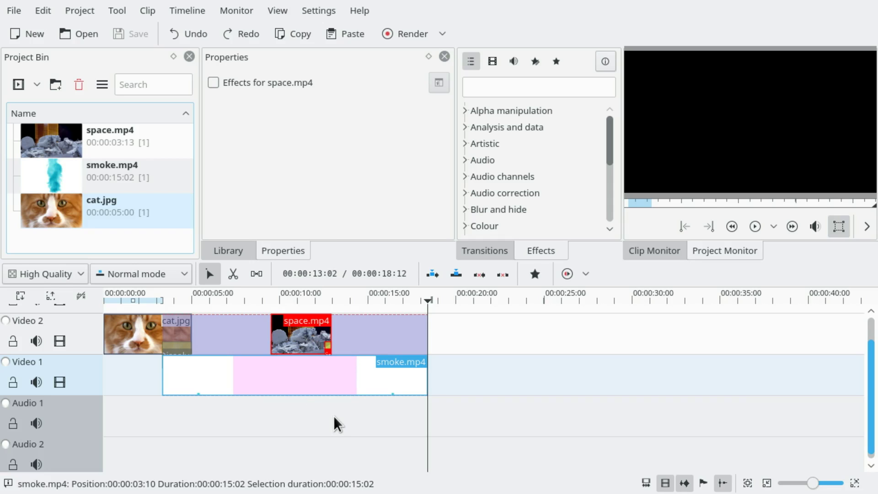
pyautogui.moveTo(333, 416); pyautogui.dragTo(261, 341)
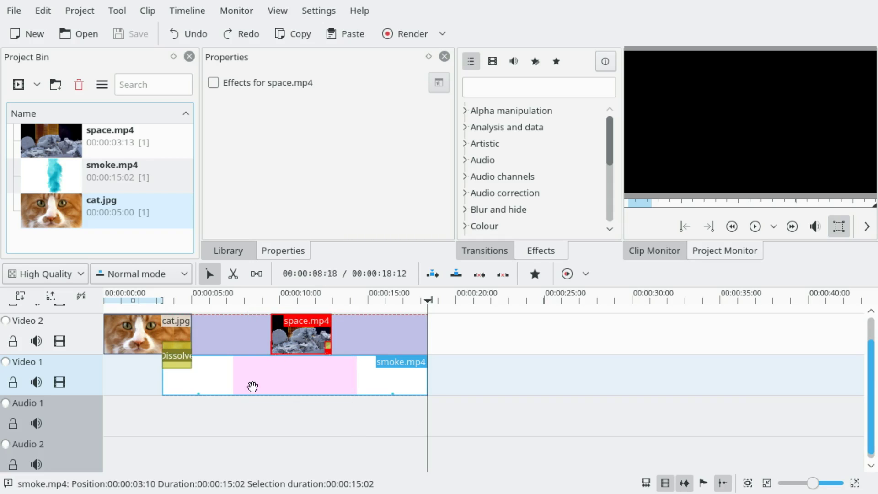
pyautogui.moveTo(215, 422); pyautogui.dragTo(157, 334)
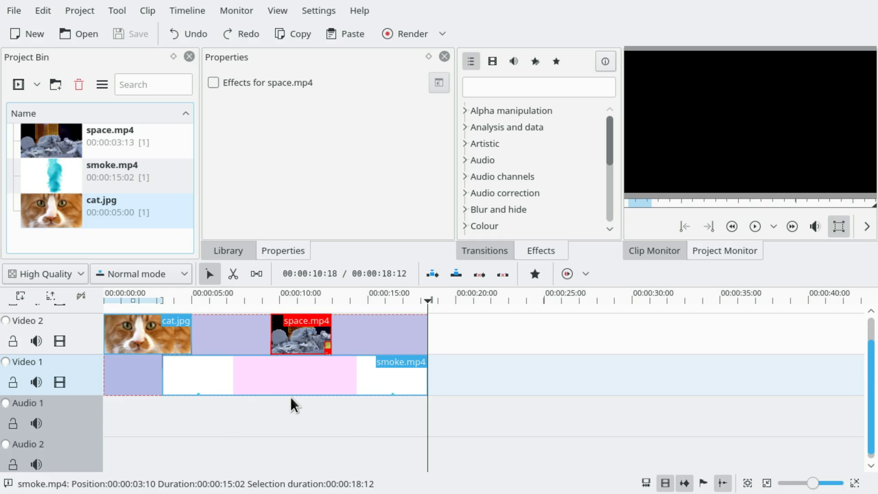
pyautogui.click(456, 412)
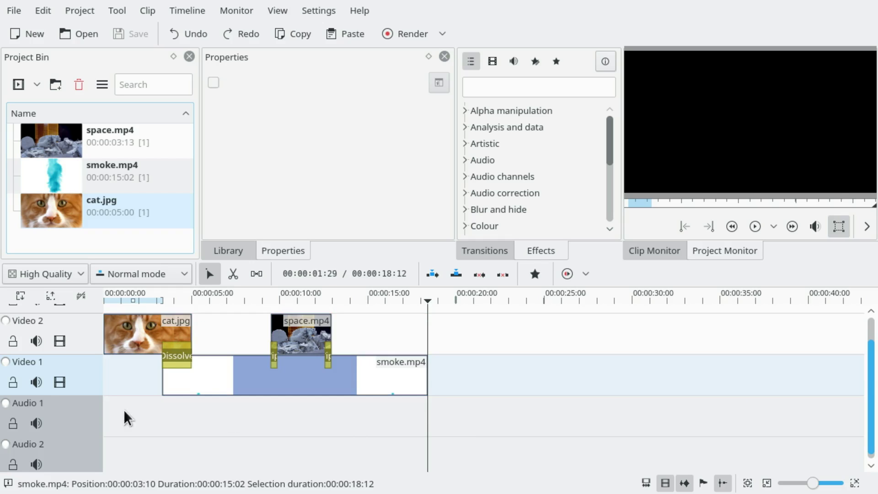
# - Preview the cat image, space clip, space-to-smoke transition and smoke-over-cat composite
pyautogui.click(146, 409)
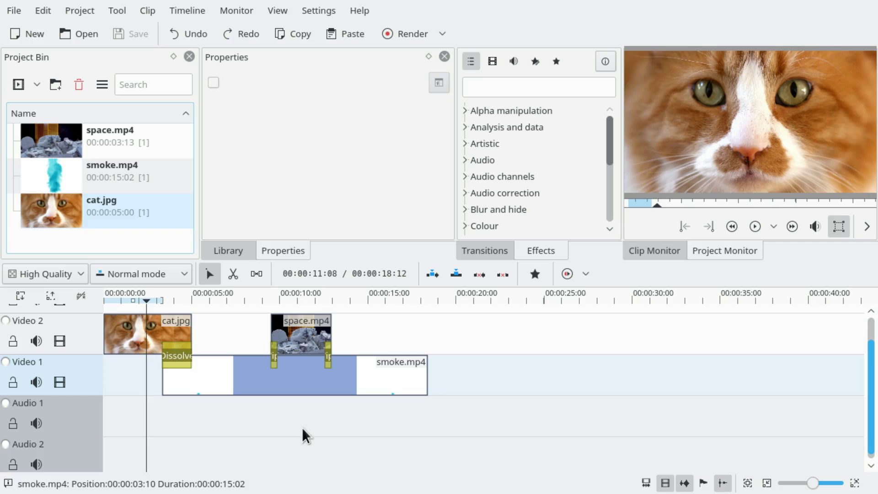
pyautogui.click(302, 429)
pyautogui.click(376, 407)
pyautogui.click(304, 410)
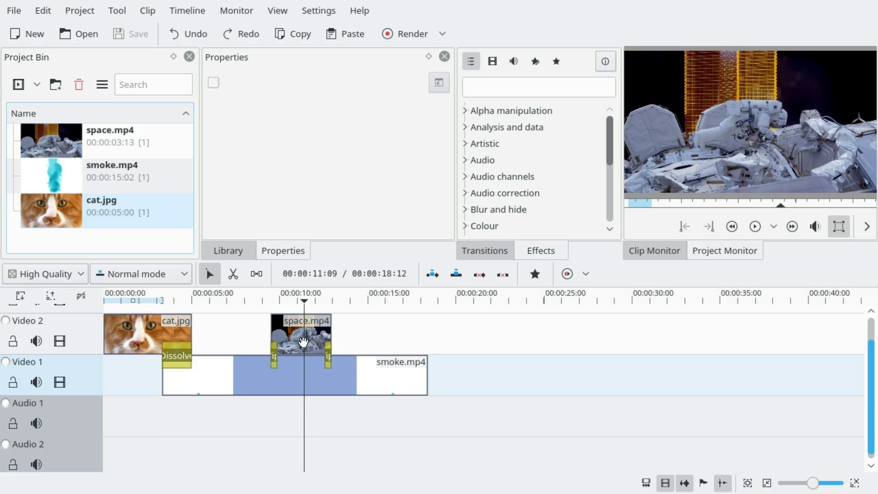
pyautogui.click(272, 411)
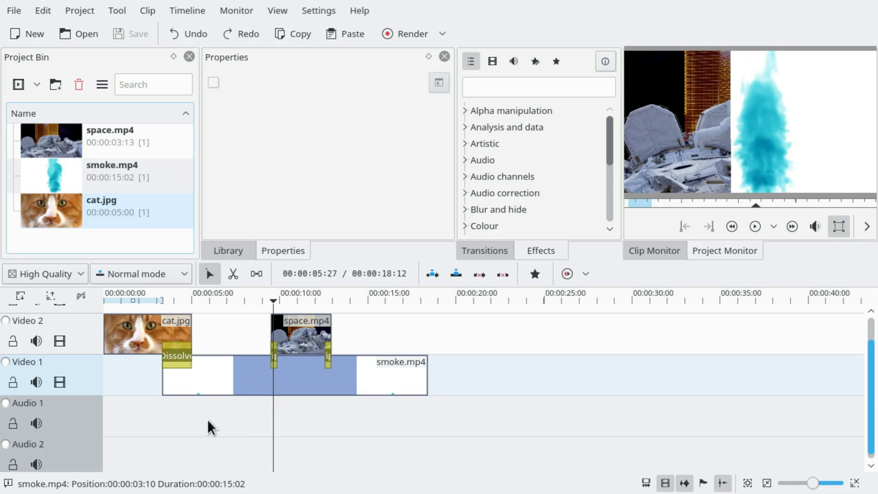
pyautogui.click(178, 414)
# - Save the selected space.mp4 and smoke.mp4 clips to the Library as smoke-space
pyautogui.moveTo(493, 423); pyautogui.dragTo(219, 325)
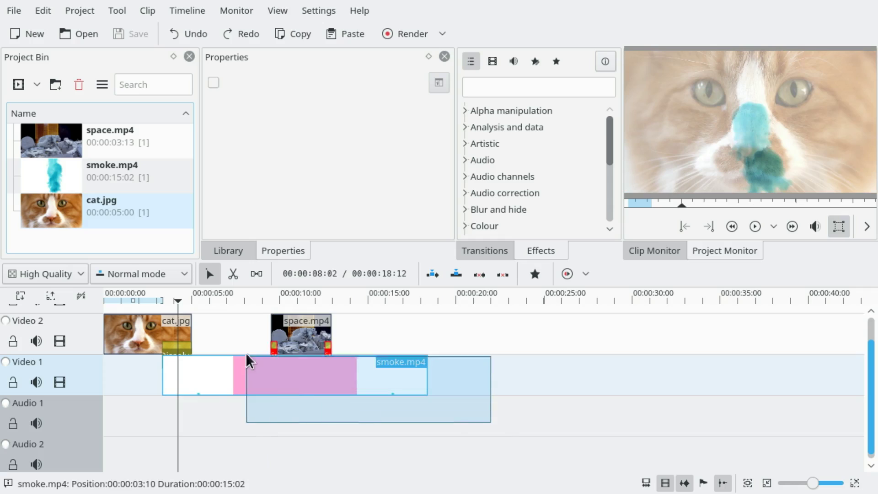
pyautogui.click(238, 249)
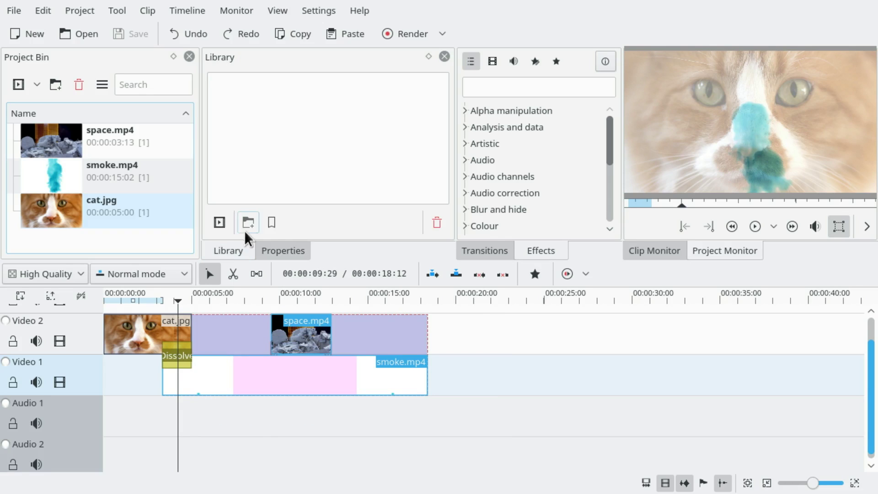
pyautogui.click(271, 223)
pyautogui.write('smoke-space')
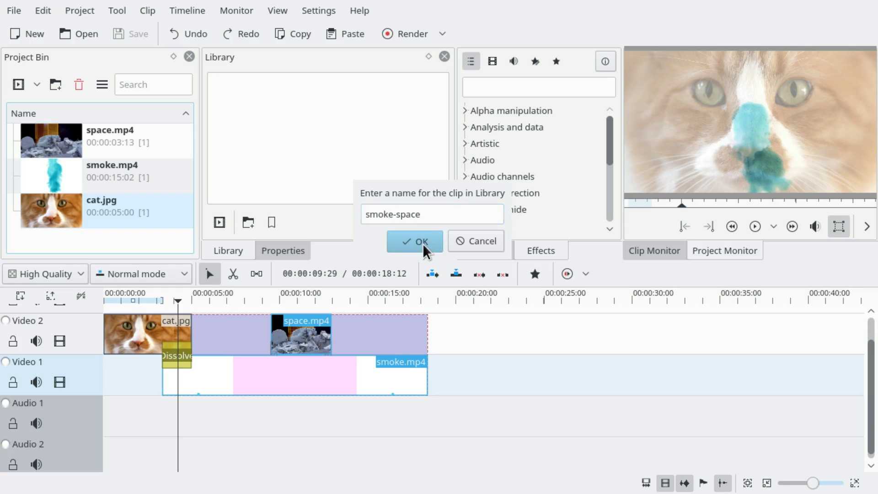
pyautogui.click(422, 244)
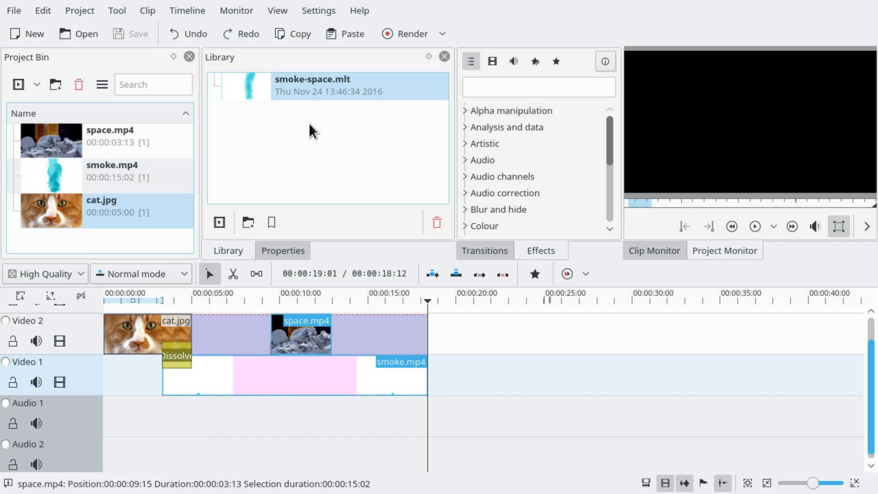
# - Add smoke-space.mlt from the Library to the bin and place it on Video 2 near 25 s
pyautogui.moveTo(319, 83); pyautogui.dragTo(164, 240)
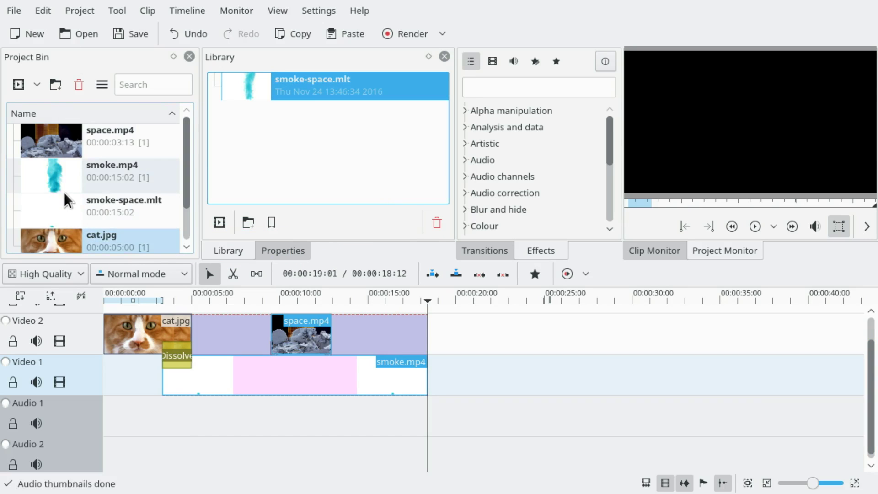
pyautogui.moveTo(64, 193); pyautogui.dragTo(558, 336)
pyautogui.hscroll(2, 359, 312)
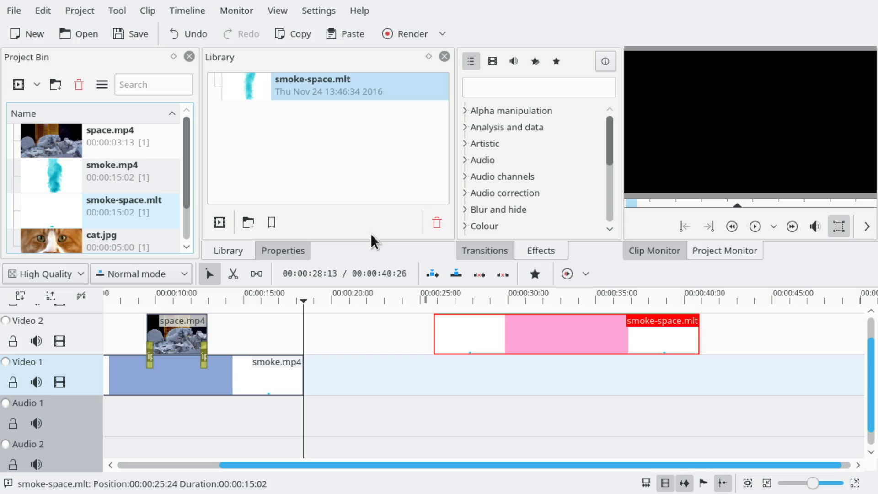
# - Expand smoke-space.mlt into its original clips and move them down one track
pyautogui.click(177, 9)
pyautogui.moveTo(222, 137)
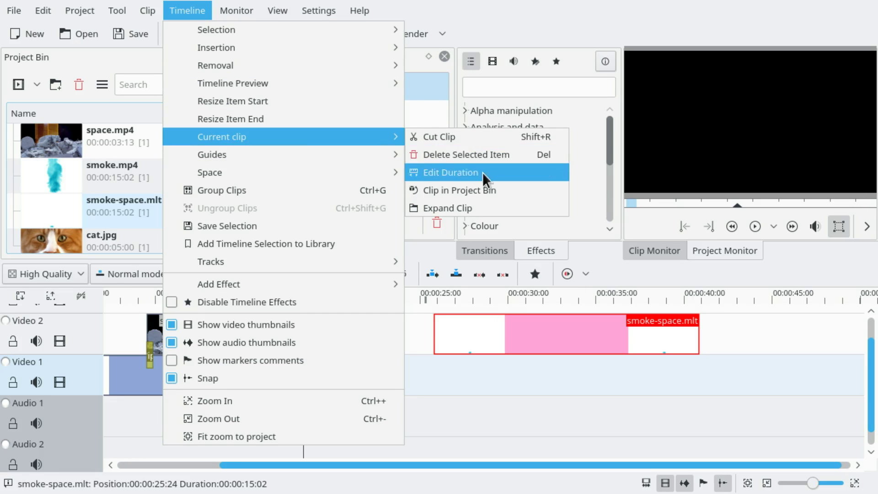
pyautogui.click(480, 207)
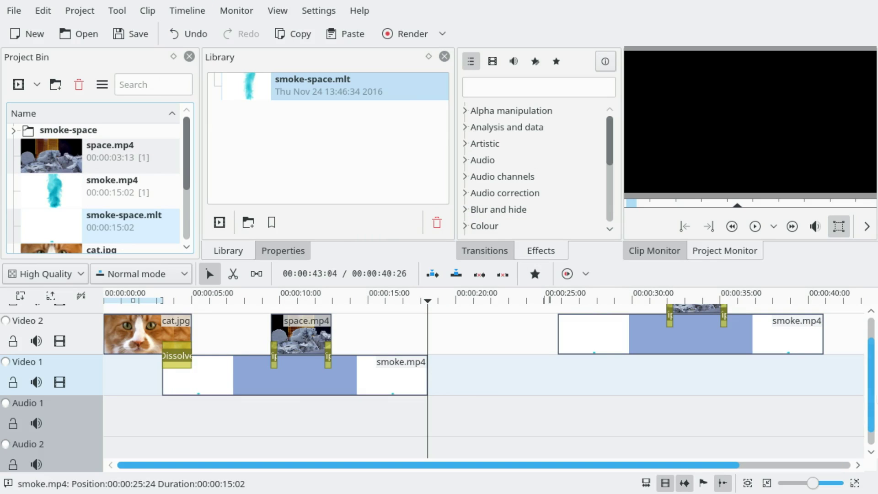
pyautogui.moveTo(873, 385); pyautogui.dragTo(872, 329)
pyautogui.moveTo(621, 467); pyautogui.dragTo(713, 472)
pyautogui.moveTo(703, 432); pyautogui.dragTo(554, 317)
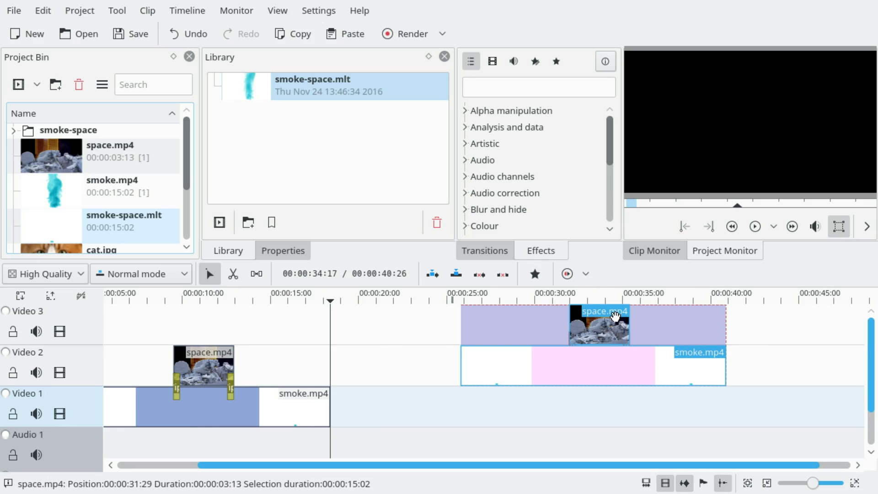
pyautogui.moveTo(616, 315); pyautogui.dragTo(595, 371)
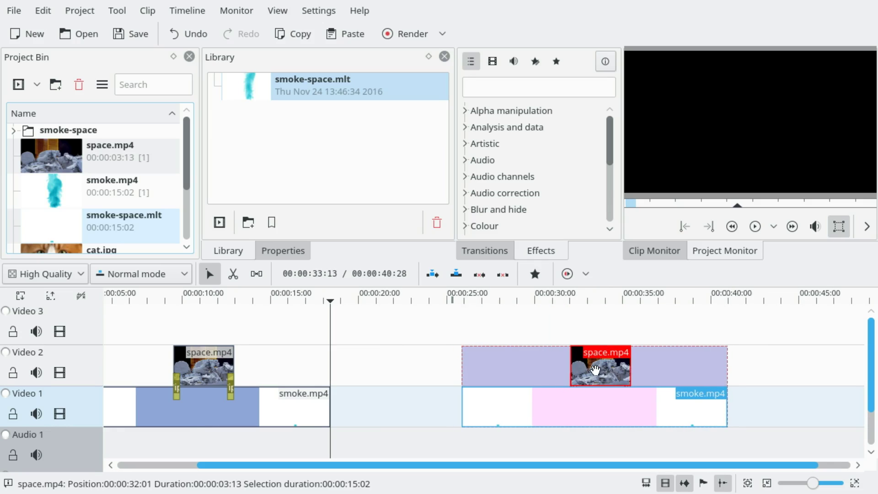
# - Quit without saving and import 0001-0450.avi into the fresh project's bin
pyautogui.hotkey('ctrl', 'q')
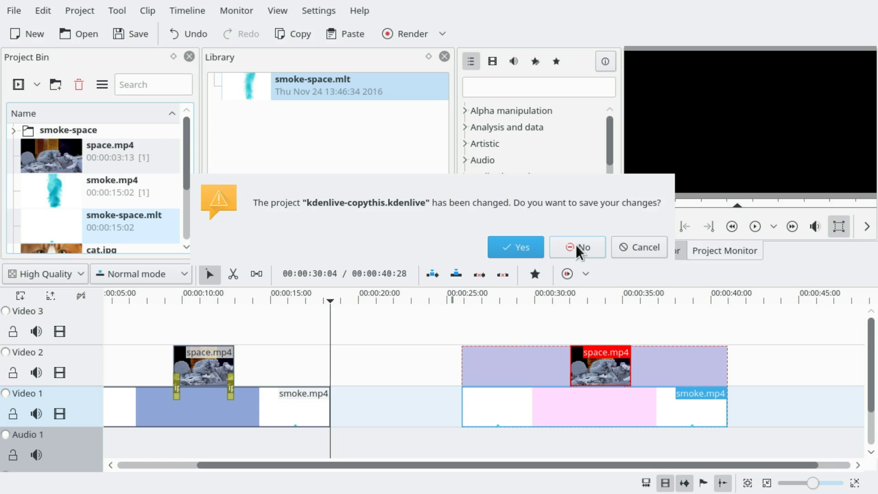
pyautogui.click(576, 244)
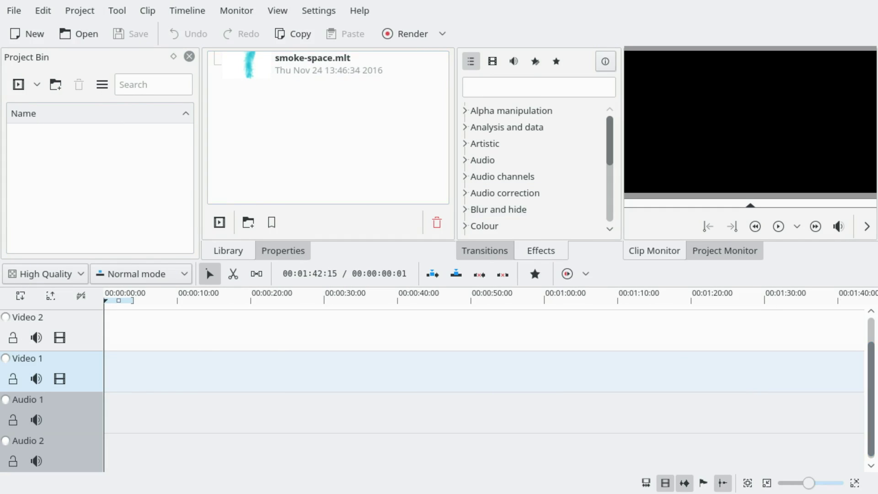
pyautogui.moveTo(248, 207); pyautogui.dragTo(75, 199)
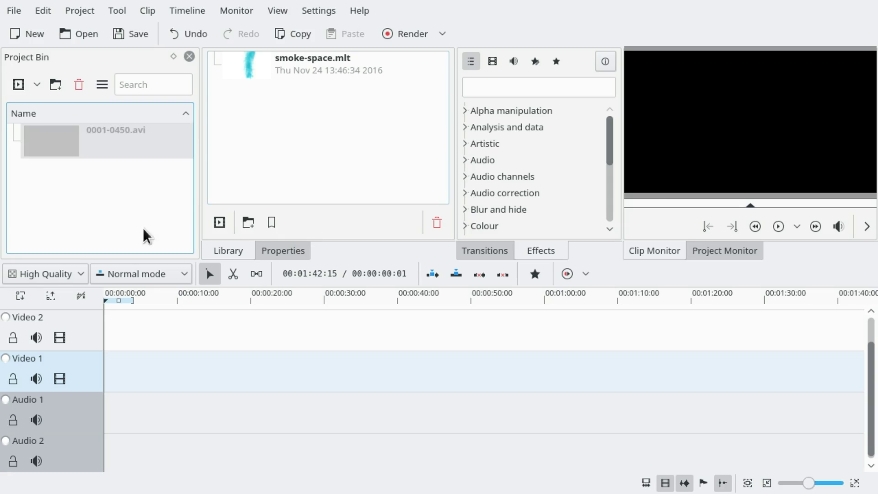
# - Place 0001-0450.avi on Video 1 and drag smoke-space.mlt in from the Library
pyautogui.moveTo(52, 141); pyautogui.dragTo(216, 381)
pyautogui.click(31, 156)
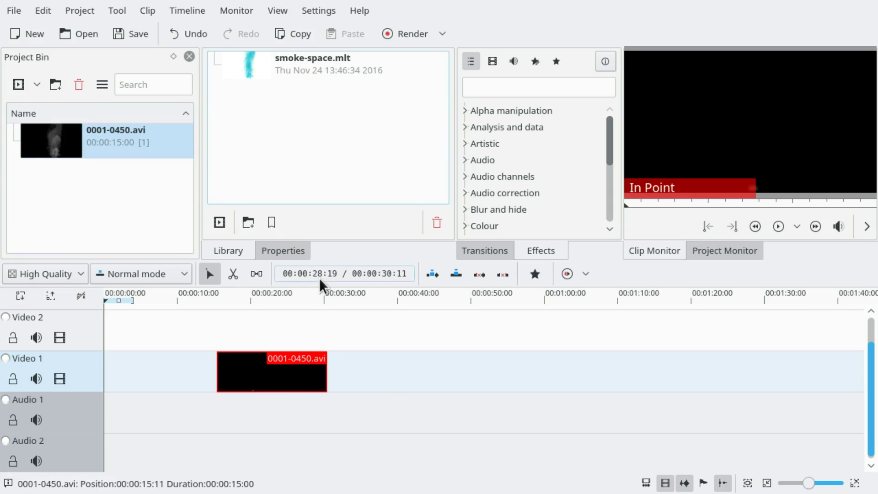
pyautogui.moveTo(249, 59)
pyautogui.mouseDown()
pyautogui.moveTo(317, 104)
pyautogui.moveTo(113, 200)
pyautogui.mouseUp()
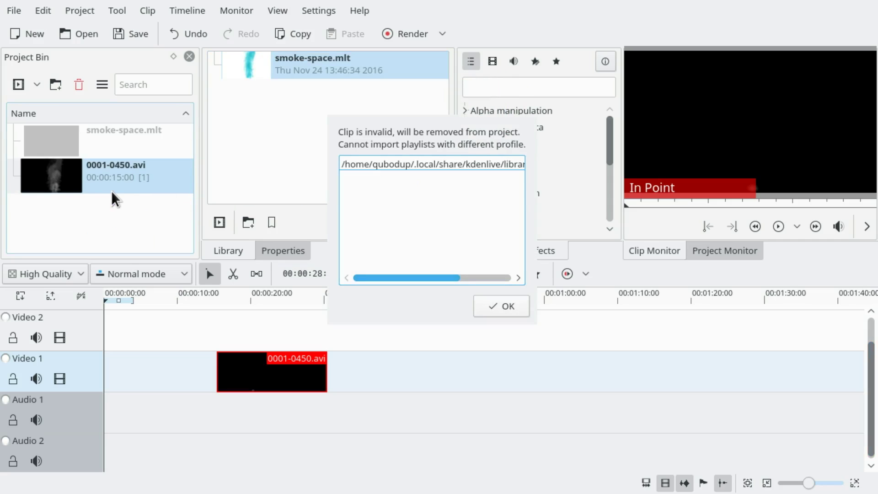
# - Enlarge the invalid-clip warning to read the clip path, then dismiss it
pyautogui.moveTo(329, 116); pyautogui.dragTo(177, 146)
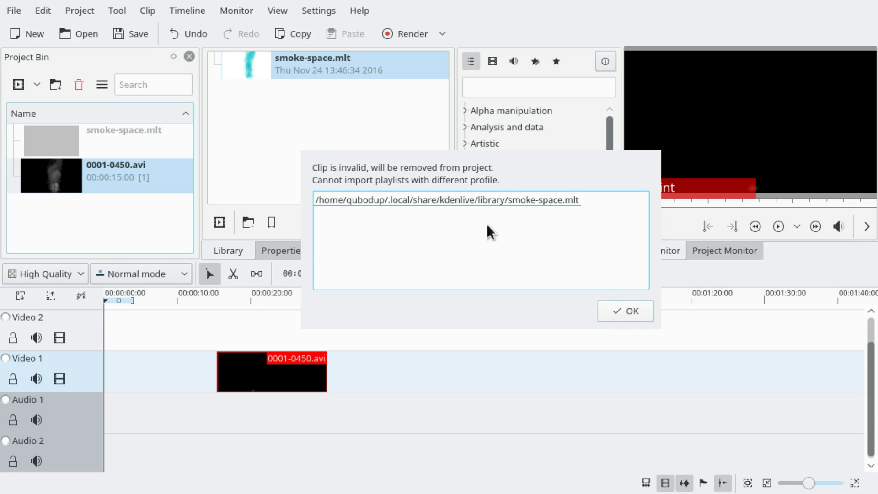
pyautogui.click(615, 311)
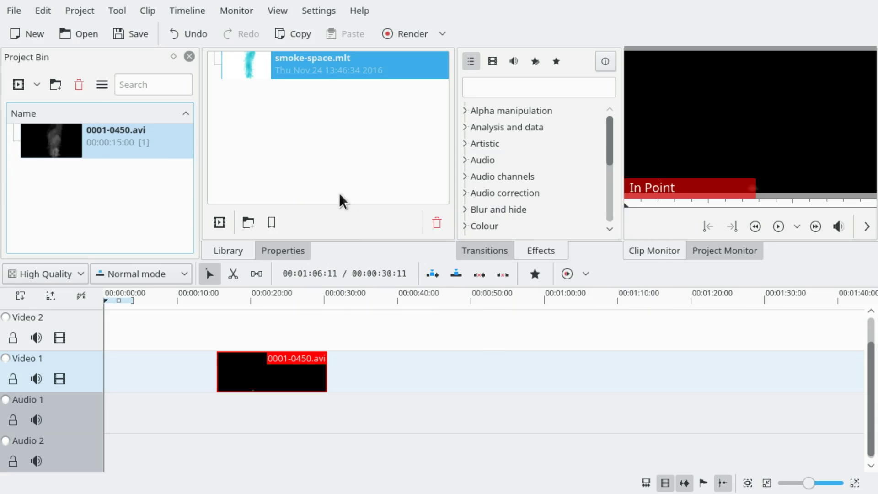
# - Change the project profile to HD 720 resolution at 30 fps and confirm the change
pyautogui.click(81, 15)
pyautogui.click(134, 449)
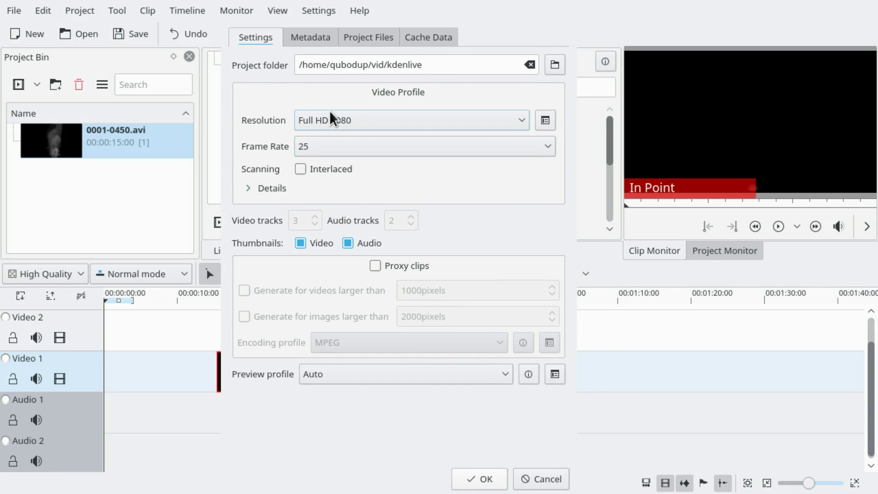
pyautogui.click(331, 119)
pyautogui.click(338, 206)
pyautogui.click(392, 154)
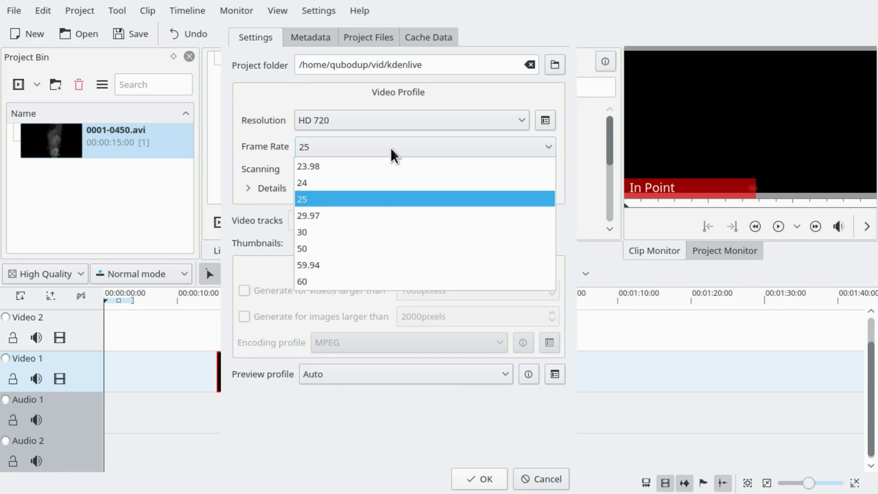
pyautogui.click(337, 232)
pyautogui.click(459, 478)
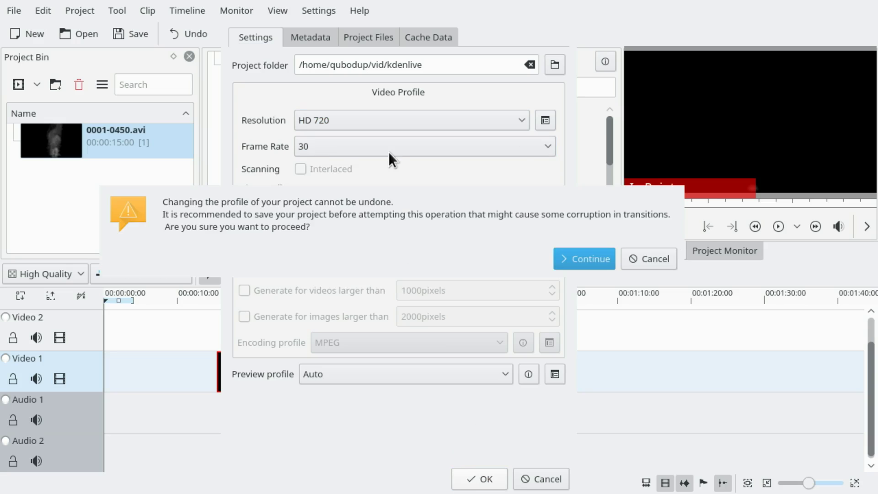
pyautogui.click(579, 262)
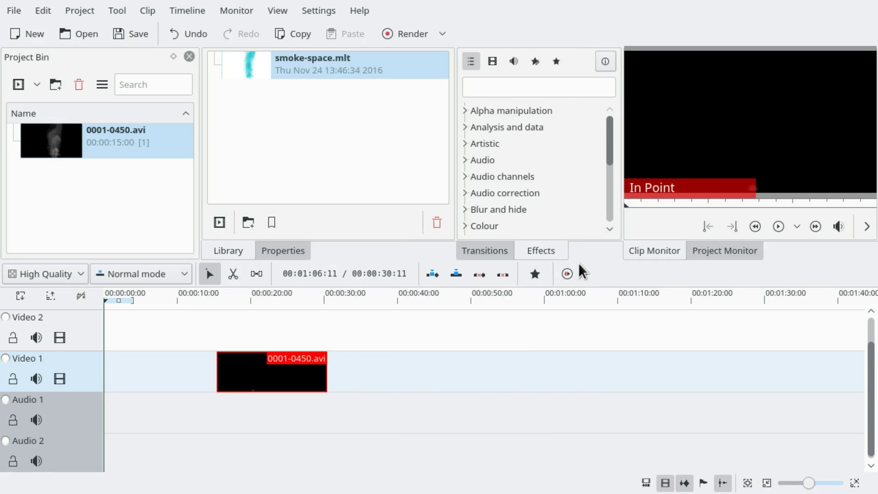
# - Re-place 0001-0450.avi near 10 seconds, then add library clip smoke-space.mlt to Video 1 after it
pyautogui.click(272, 355)
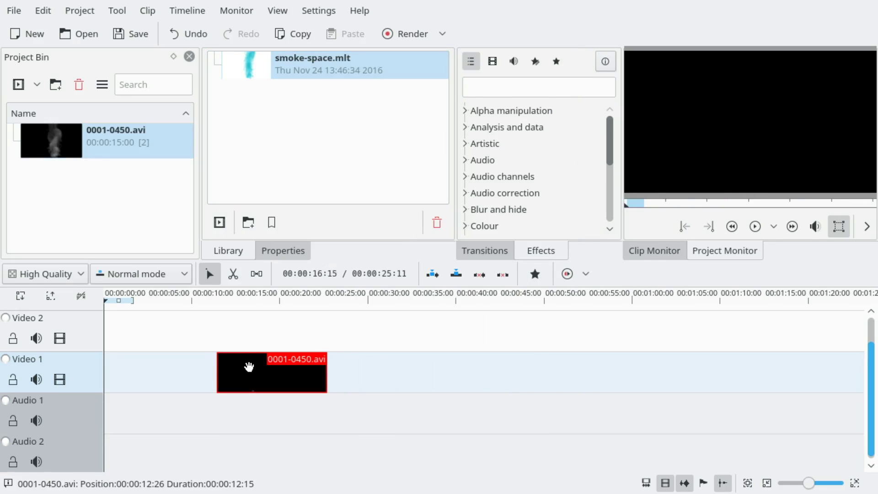
pyautogui.press('Delete')
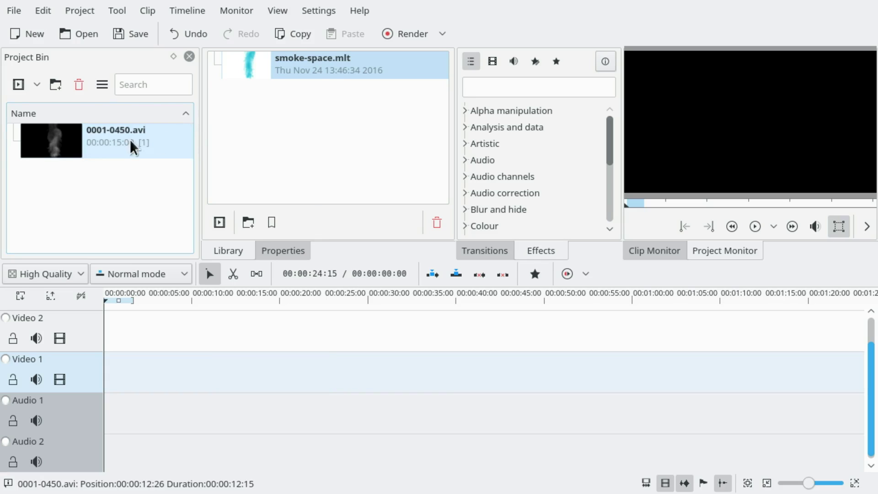
pyautogui.moveTo(133, 147); pyautogui.dragTo(206, 364)
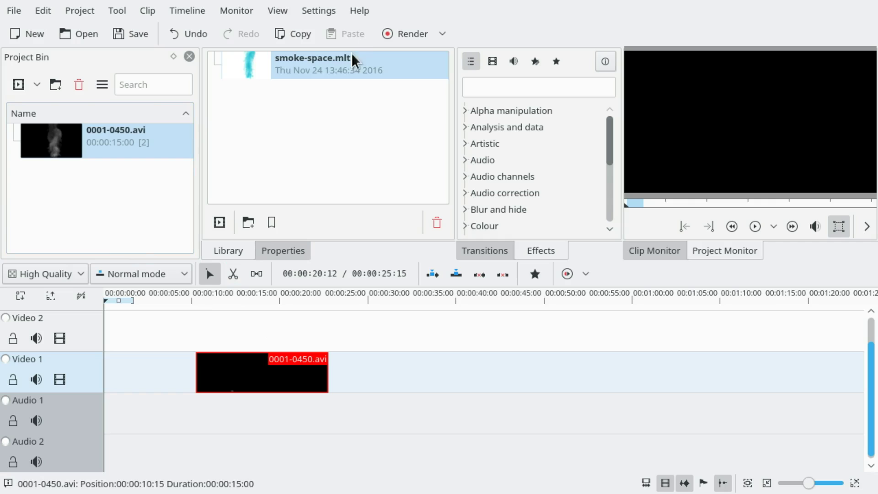
pyautogui.moveTo(343, 69); pyautogui.dragTo(135, 211)
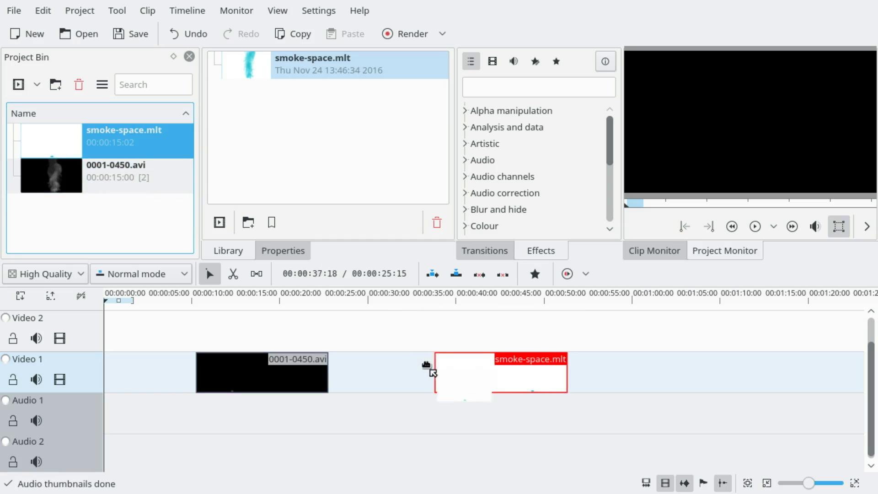
pyautogui.moveTo(77, 151); pyautogui.dragTo(416, 374)
# - Expand smoke-space.mlt into its clips and scrub the preview back to about 00:00:40
pyautogui.click(166, 16)
pyautogui.moveTo(222, 137)
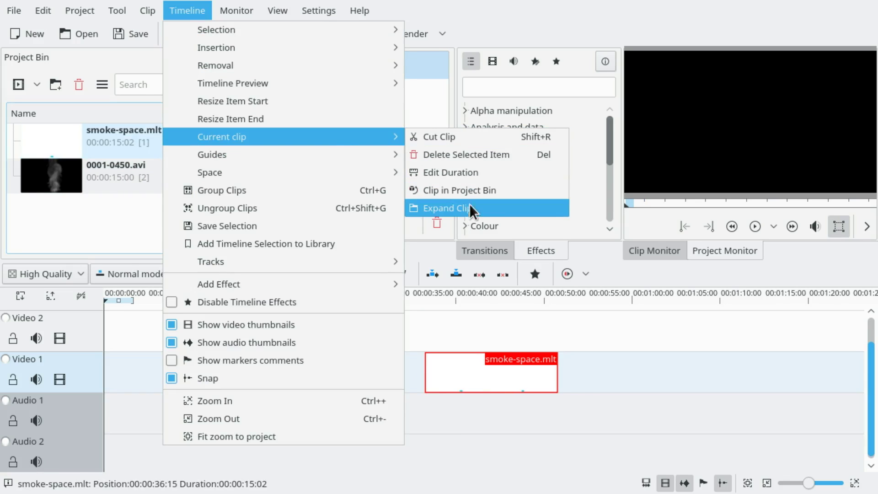
pyautogui.click(469, 208)
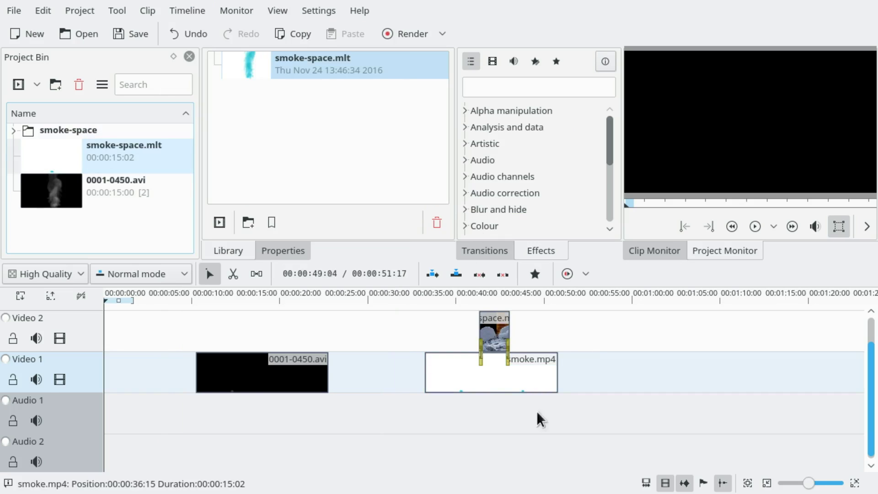
pyautogui.scroll(1, 515, 384)
pyautogui.hscroll(-2, 522, 385)
pyautogui.hscroll(2, 522, 385)
pyautogui.hscroll(2, 596, 433)
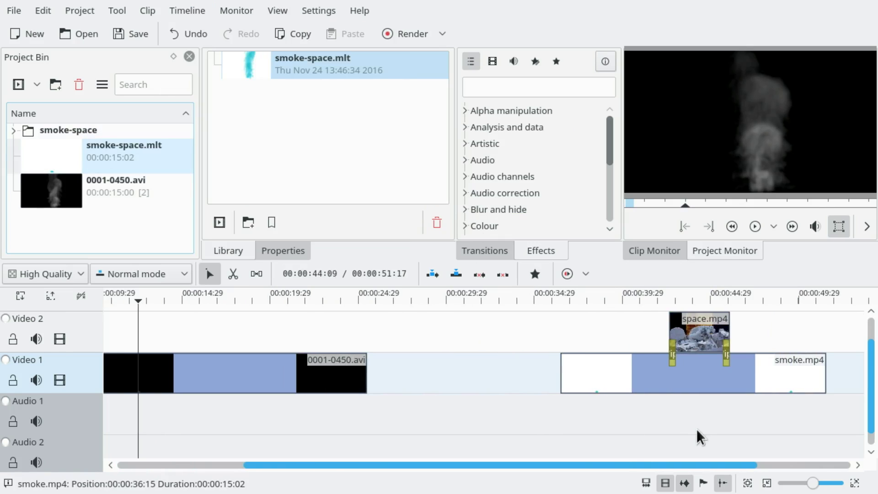
pyautogui.hscroll(2, 697, 437)
pyautogui.moveTo(562, 420); pyautogui.dragTo(604, 414)
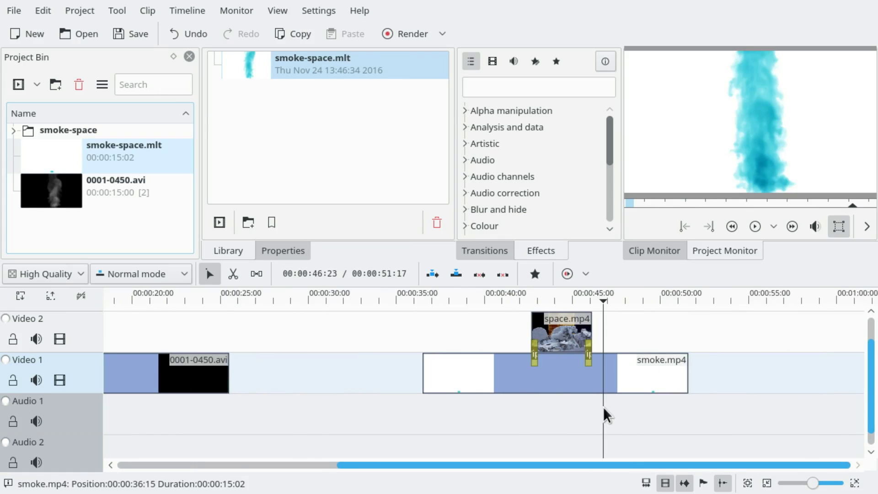
pyautogui.click(519, 419)
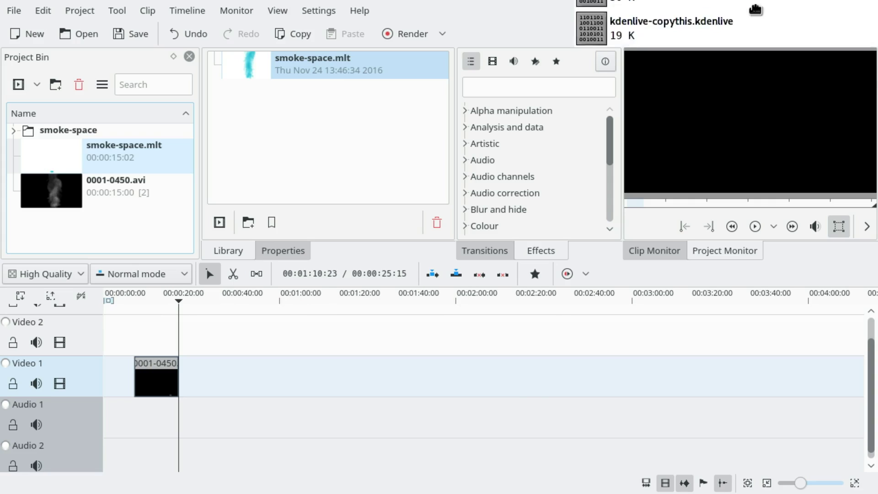
# - Import kdenlive-copythis.kdenlive into the bin and place it on Video 1 near 00:00:55
pyautogui.moveTo(665, 67); pyautogui.dragTo(64, 253)
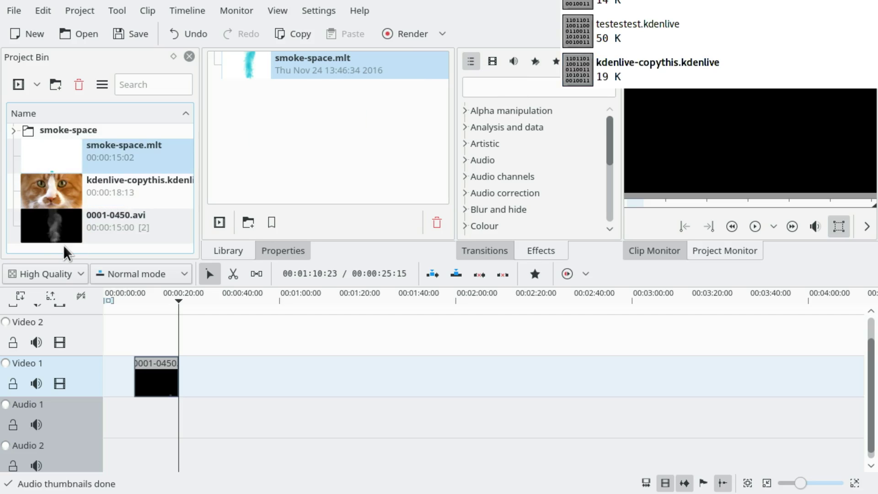
pyautogui.moveTo(106, 183); pyautogui.dragTo(266, 379)
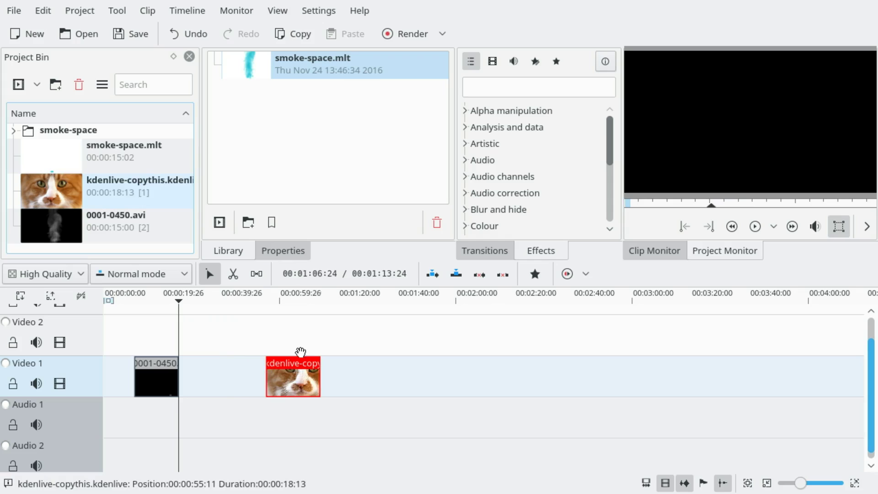
pyautogui.click(115, 202)
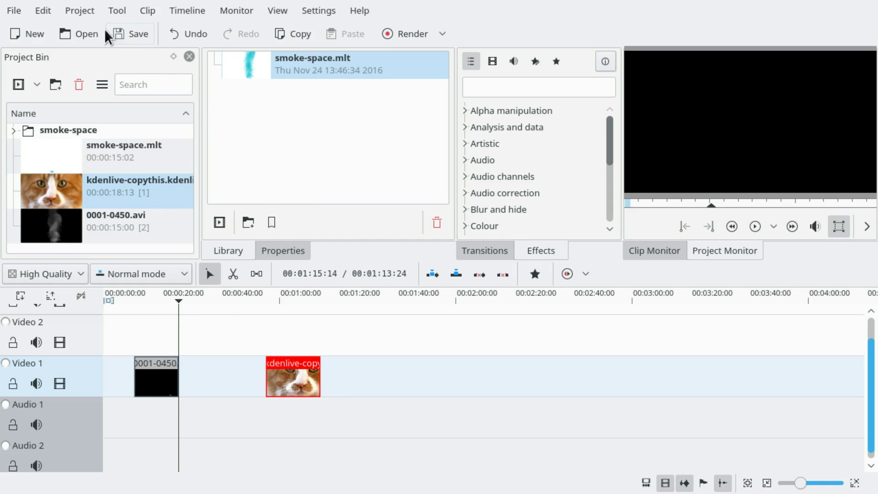
# - Attempt to expand kdenlive-copythis, which fails because there are not enough tracks
pyautogui.click(190, 12)
pyautogui.moveTo(281, 137)
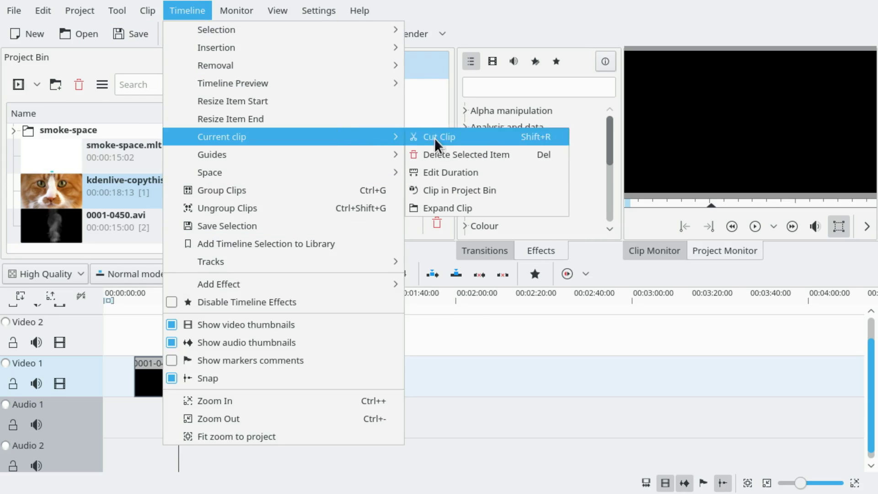
pyautogui.click(474, 203)
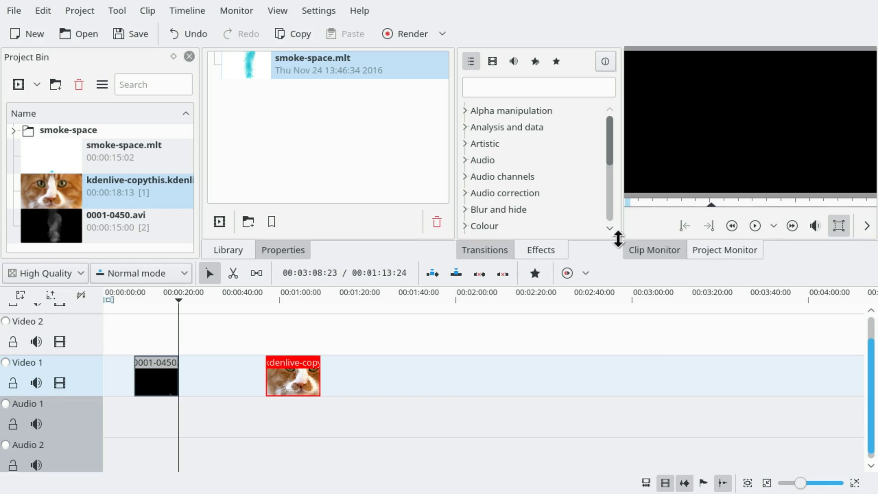
pyautogui.moveTo(618, 261); pyautogui.dragTo(638, 169)
# - Insert a new video track above Video 3 from the track header menu
pyautogui.rightClick(69, 422)
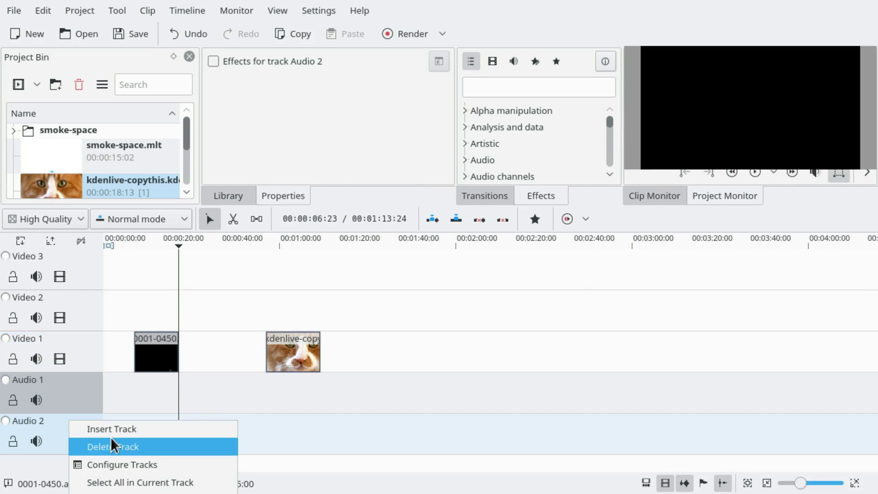
pyautogui.click(158, 429)
pyautogui.click(455, 172)
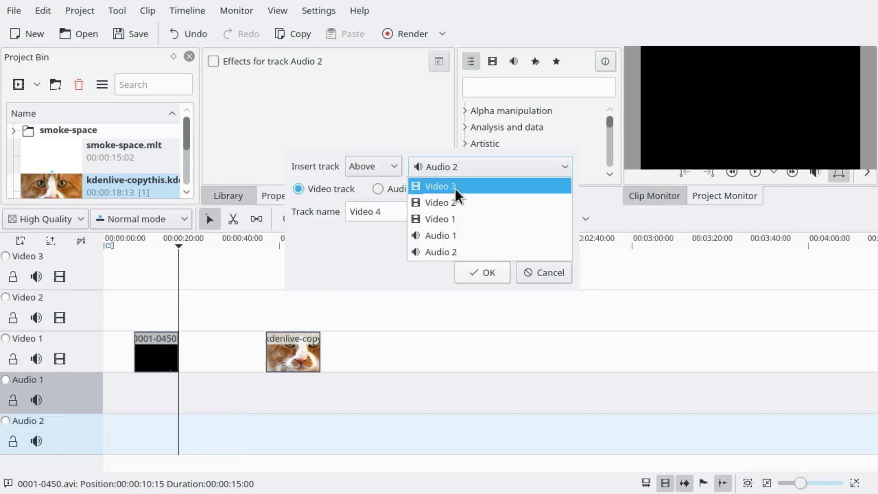
pyautogui.click(456, 186)
pyautogui.click(487, 277)
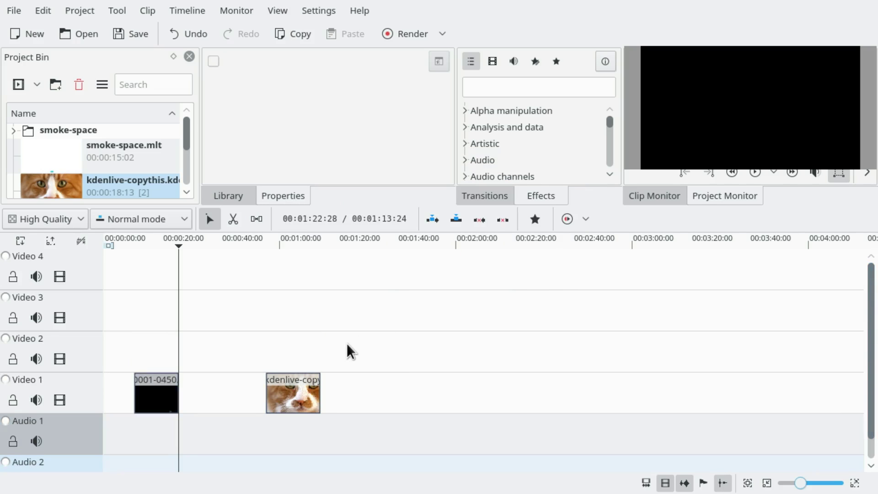
# - Expand the kdenlive-copythis clip on Video 1 into cat.jpg, space and smoke.mp4
pyautogui.click(304, 370)
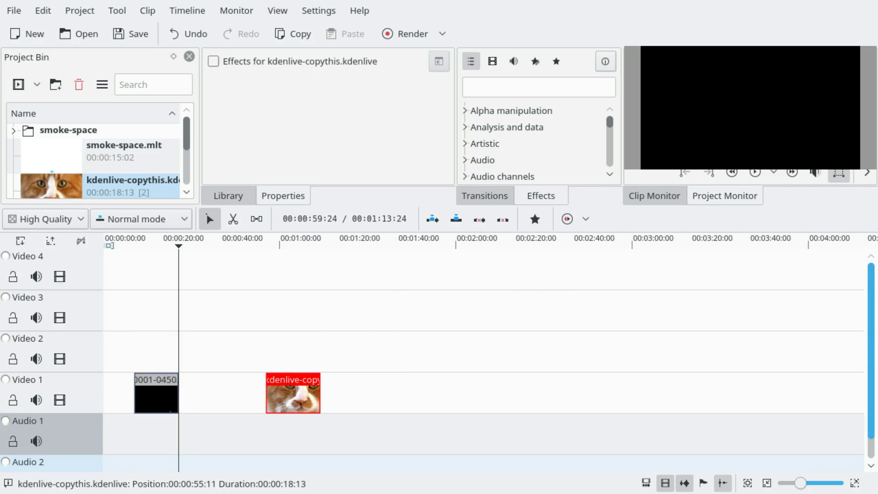
pyautogui.click(207, 10)
pyautogui.moveTo(210, 173)
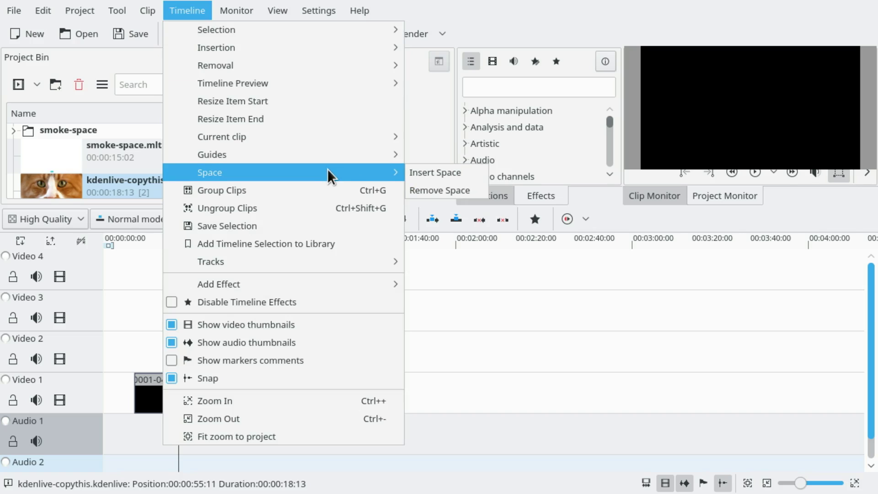
pyautogui.moveTo(221, 136)
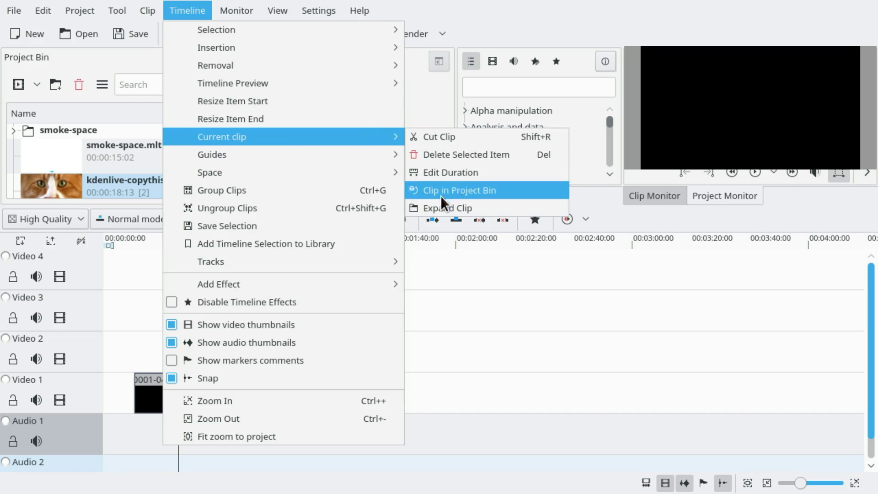
pyautogui.click(441, 203)
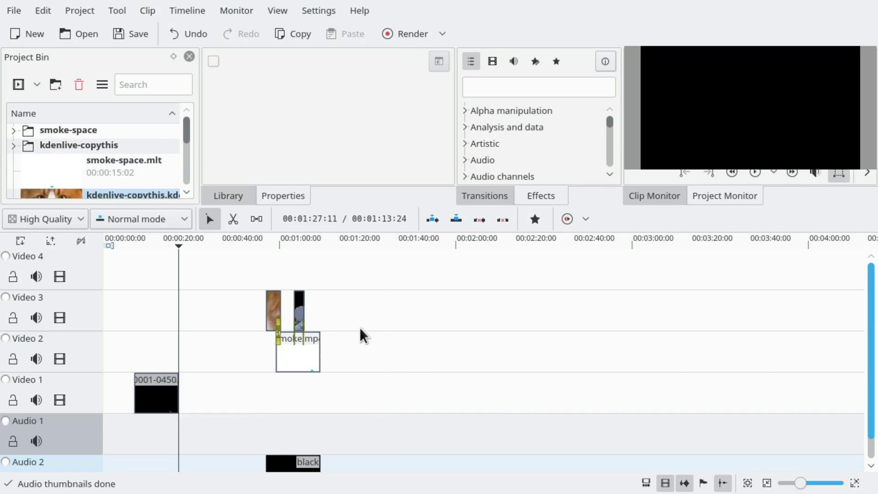
# - Preview the cat and smoke frames of the expanded project by moving the playhead
pyautogui.click(281, 392)
pyautogui.scroll(2, 426, 398)
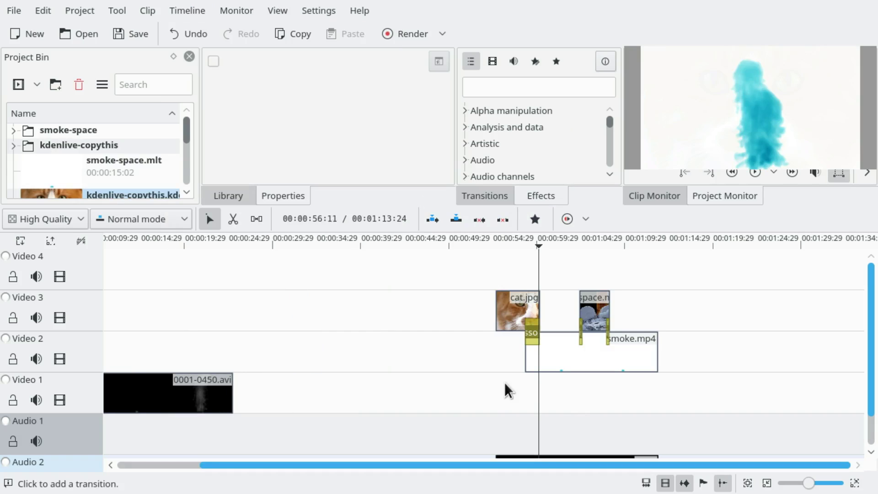
pyautogui.click(528, 403)
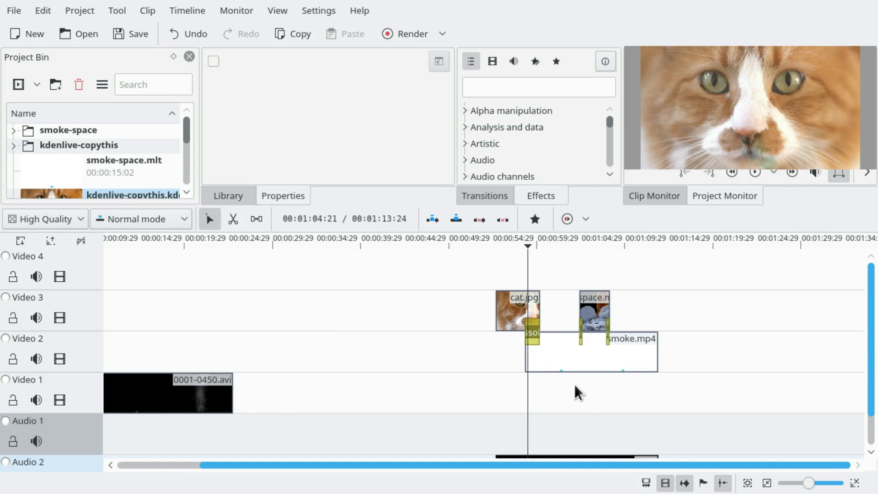
pyautogui.click(640, 353)
pyautogui.click(244, 201)
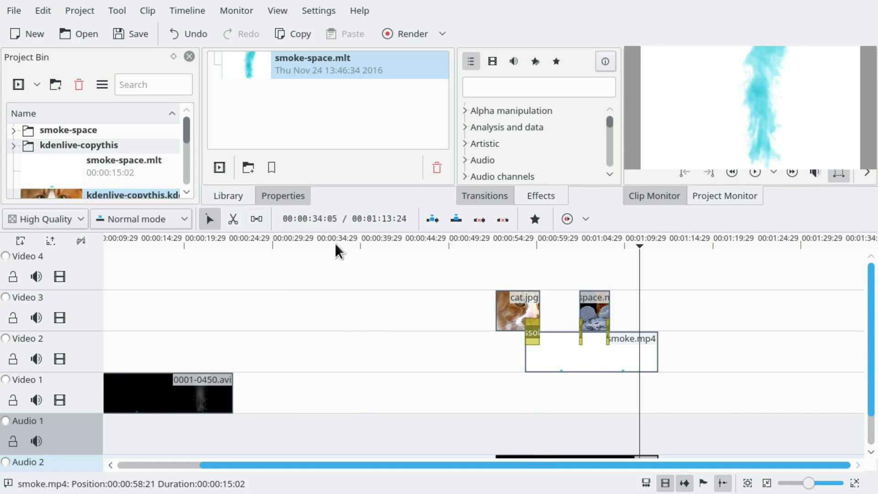
# - Delete the black placeholder clip from Audio 2
pyautogui.moveTo(678, 401); pyautogui.dragTo(674, 367)
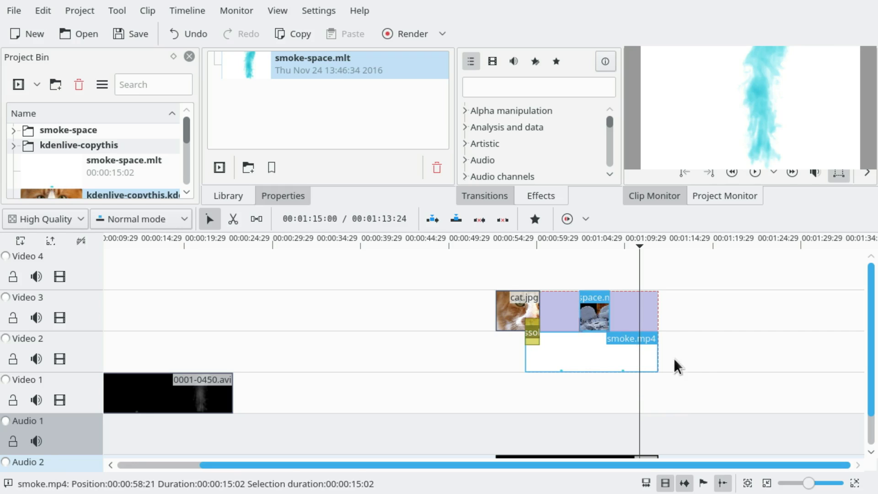
pyautogui.click(677, 386)
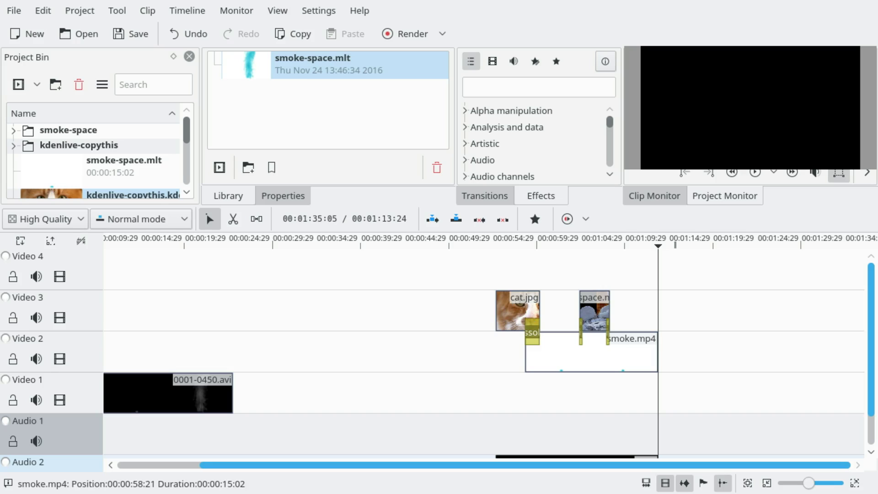
pyautogui.moveTo(873, 327); pyautogui.dragTo(853, 373)
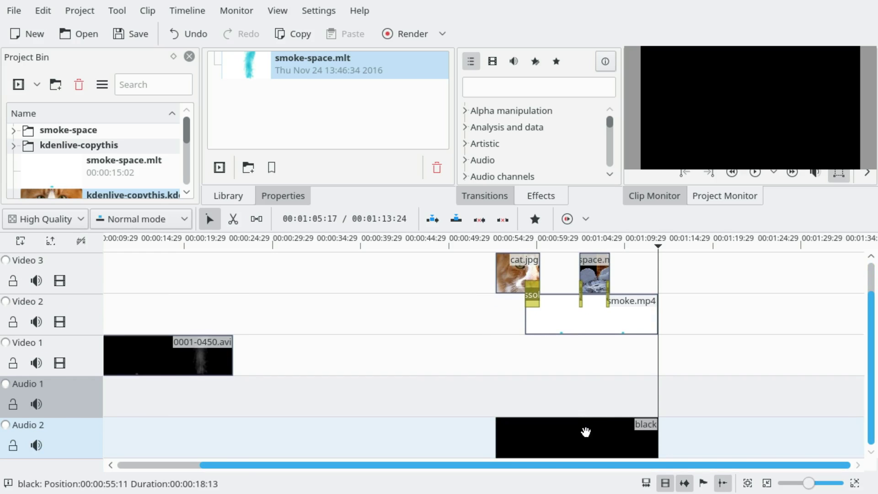
pyautogui.click(585, 432)
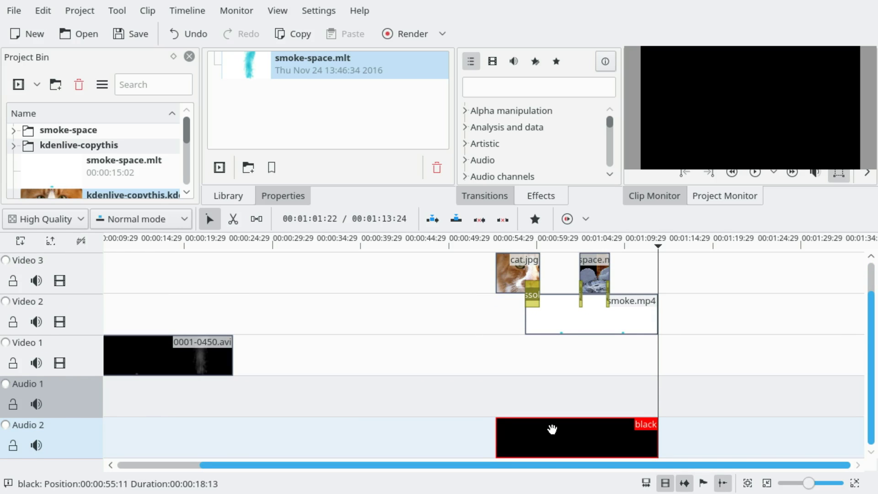
pyautogui.press('Delete')
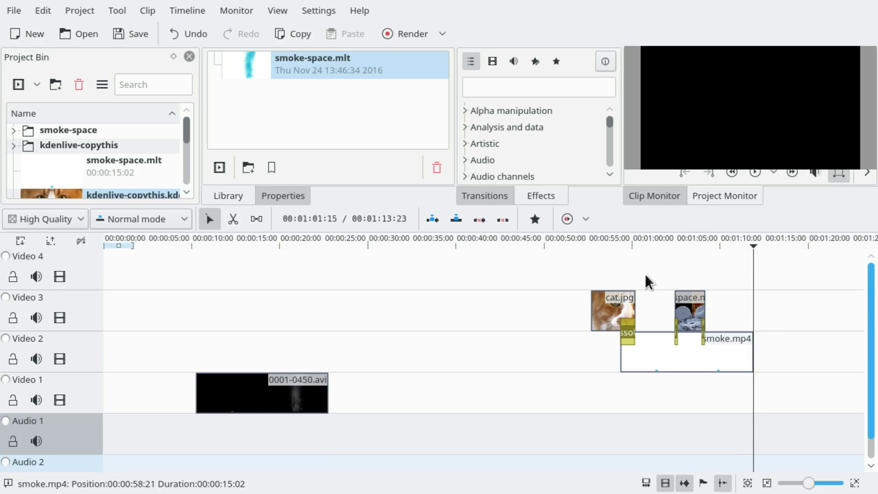